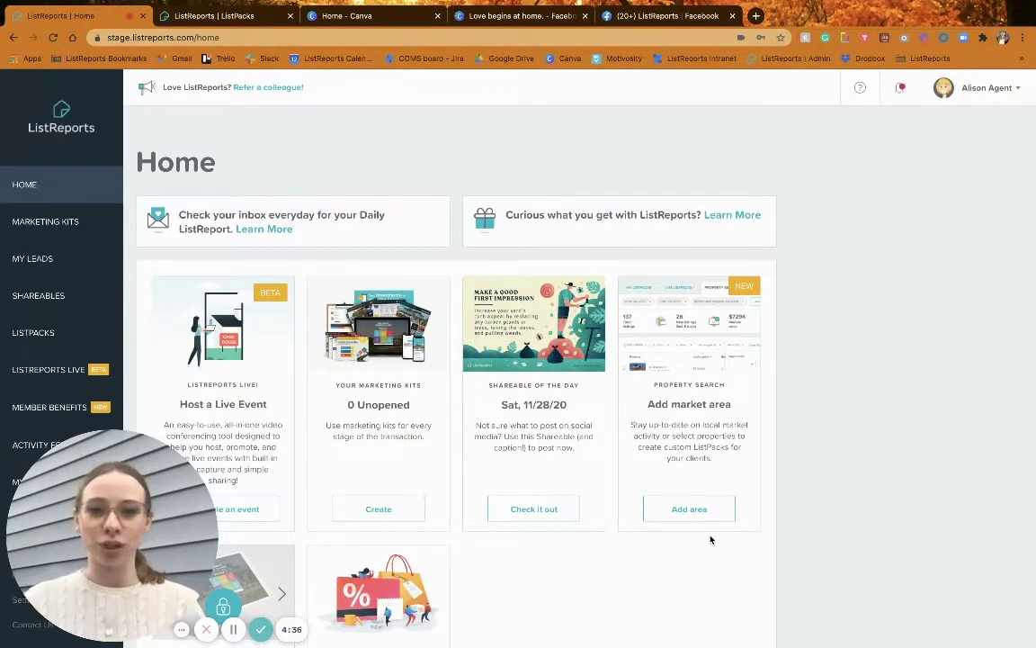
# Select the Wed 10/21 cauliflower-pizza homeowner Shareable and copy its caption
pyautogui.click(58, 297)
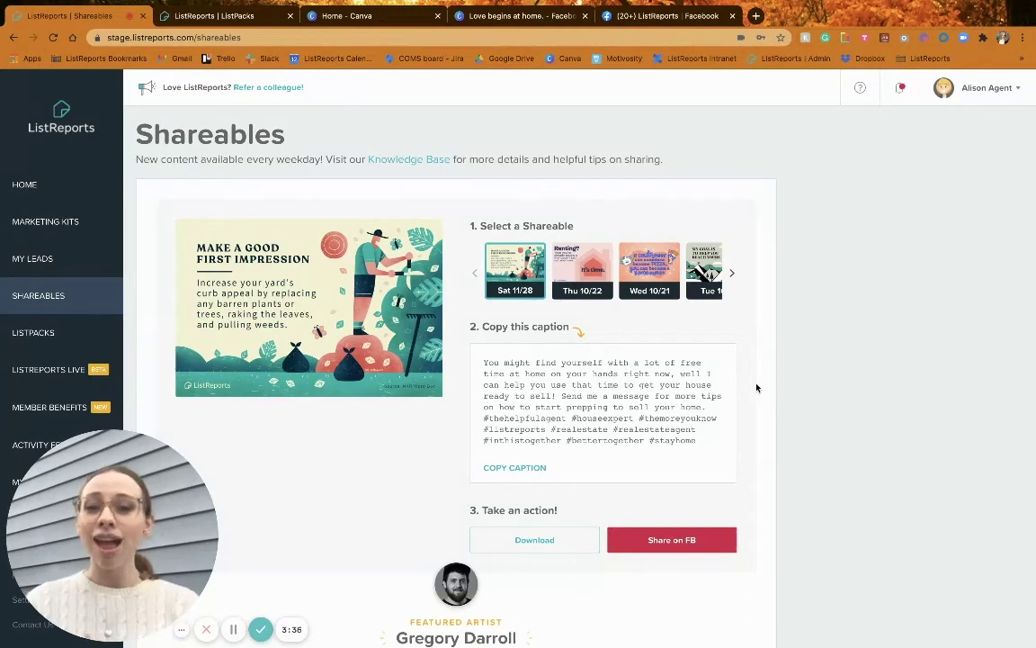
pyautogui.click(652, 277)
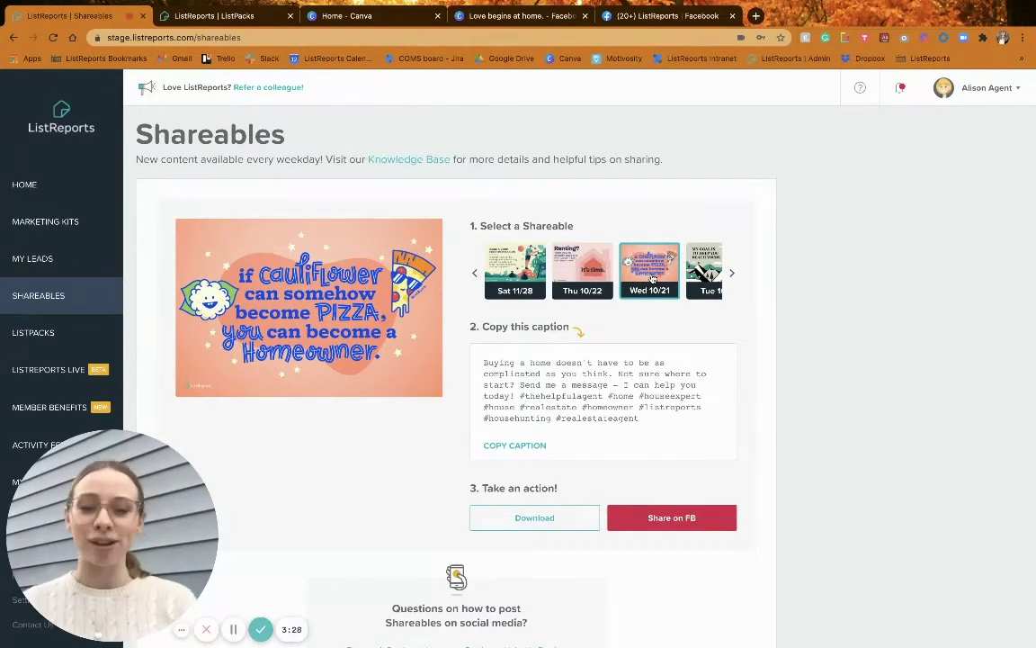
pyautogui.click(539, 444)
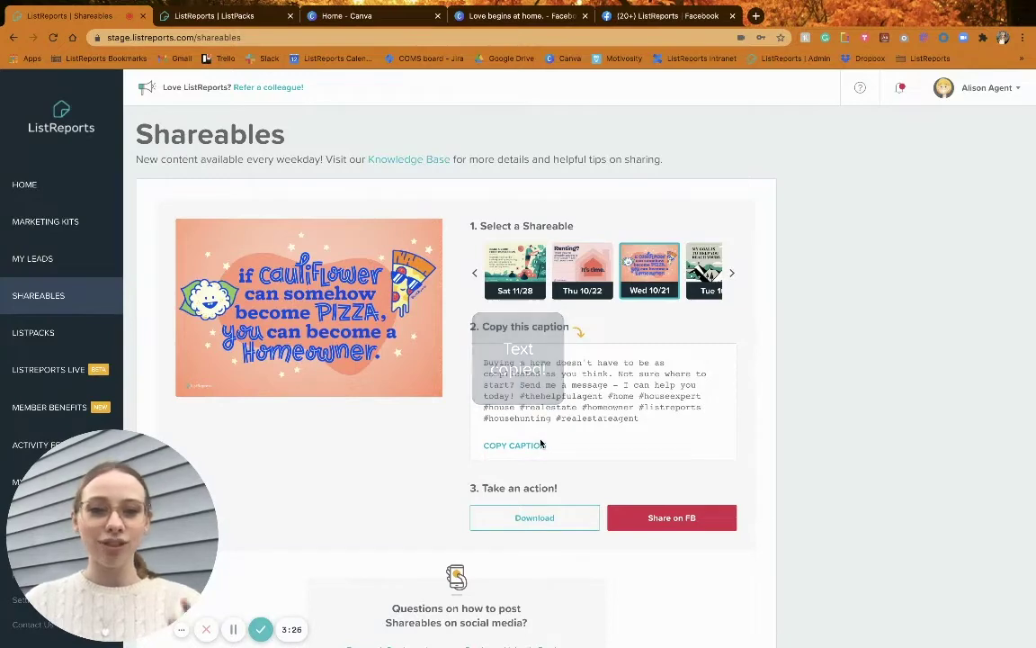
# Start sharing the Wed 10/21 Shareable on Facebook and paste the copied caption as the post text
pyautogui.click(717, 526)
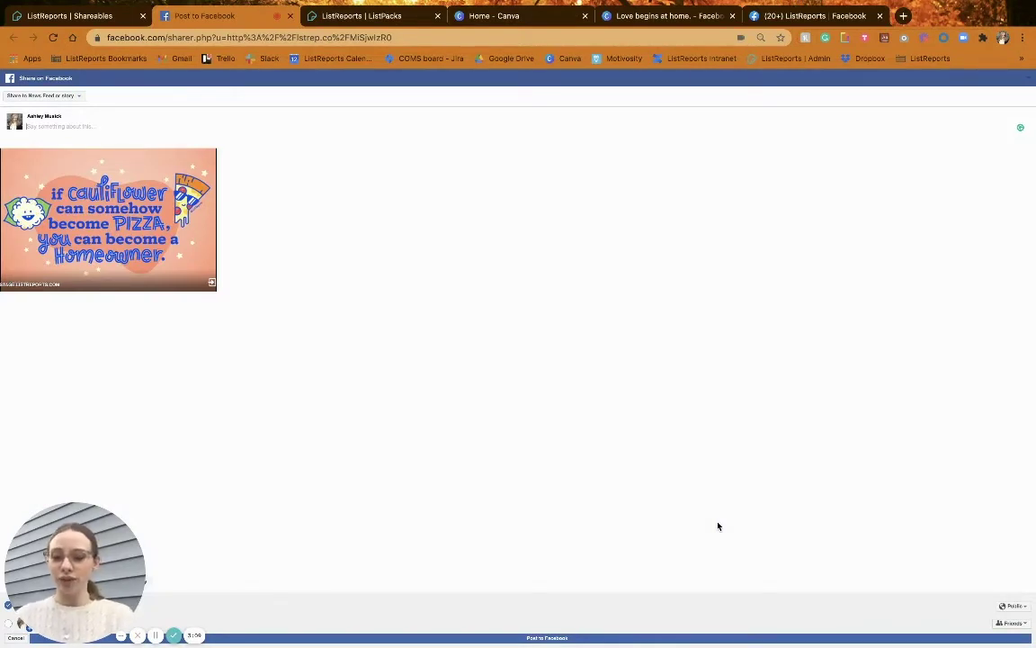
pyautogui.hotkey('ctrl', 'v')
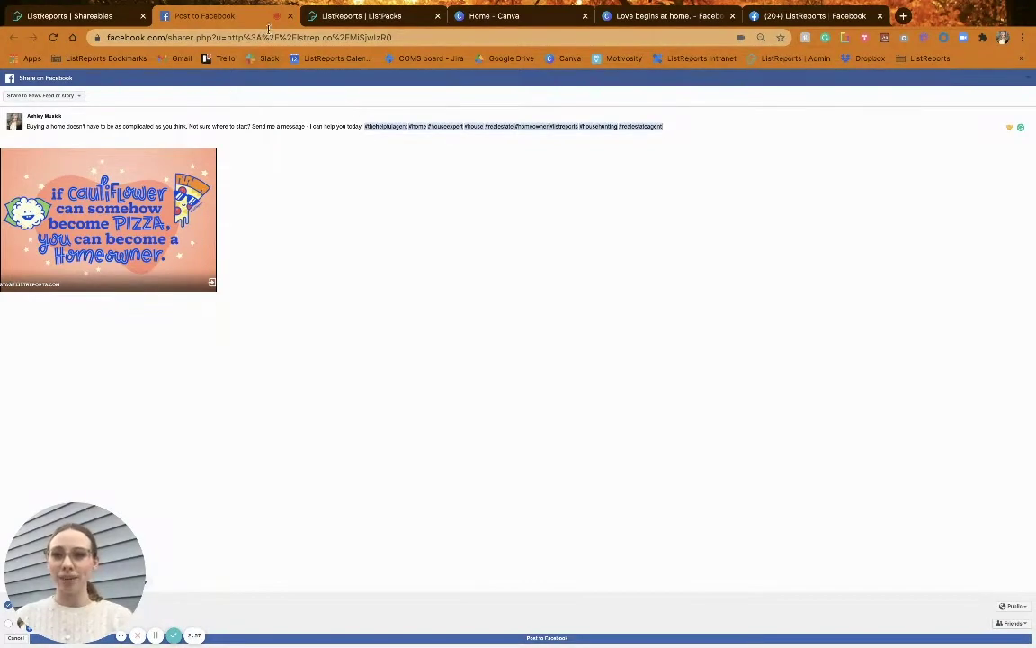
pyautogui.click(289, 16)
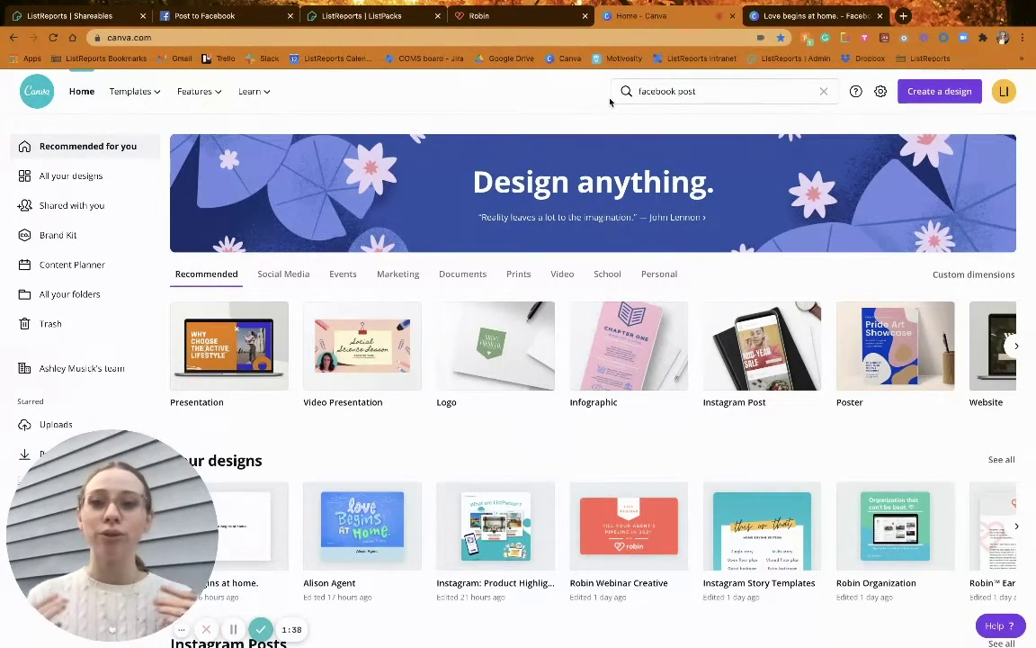
# In Canva, place the uploaded "Love Begins at Home" image on page 1 and enlarge it to the full page width
pyautogui.click(734, 87)
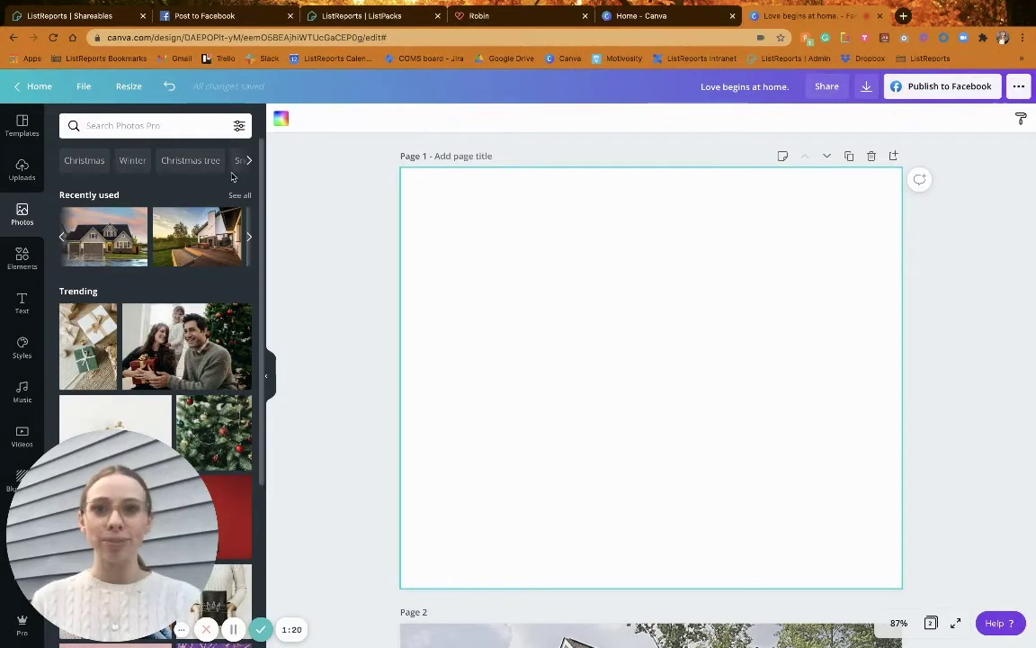
pyautogui.click(31, 166)
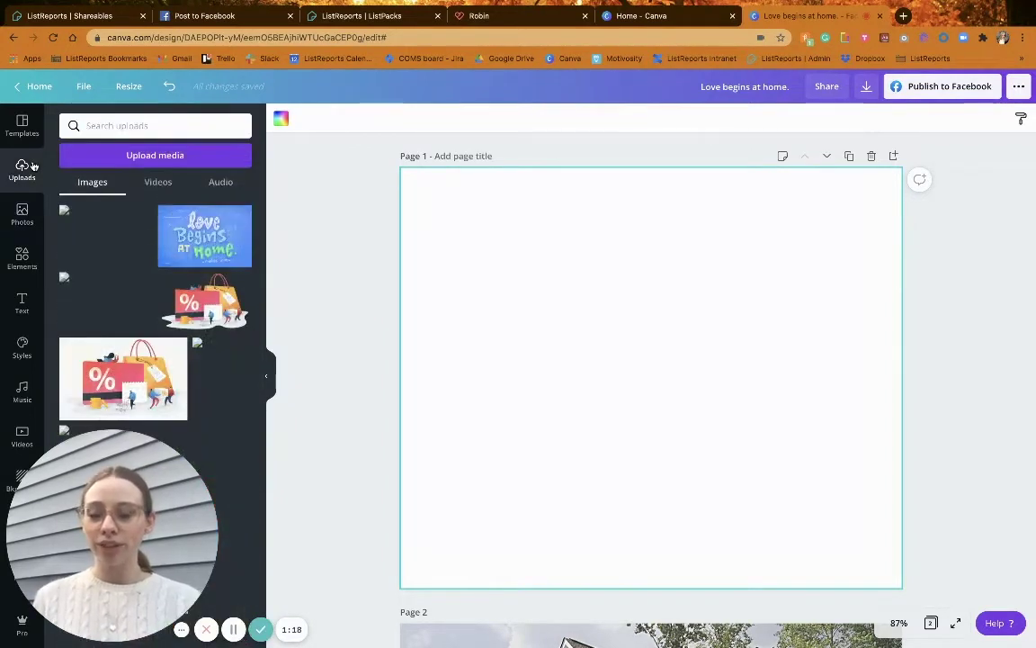
pyautogui.click(202, 243)
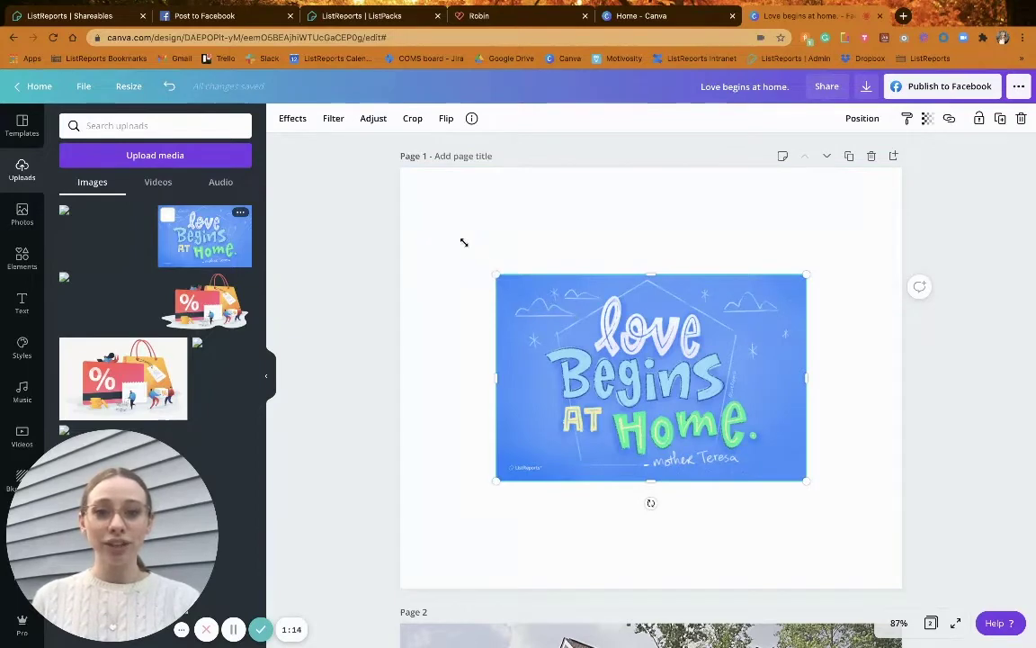
pyautogui.moveTo(463, 242); pyautogui.dragTo(386, 236)
pyautogui.moveTo(806, 213); pyautogui.dragTo(886, 190)
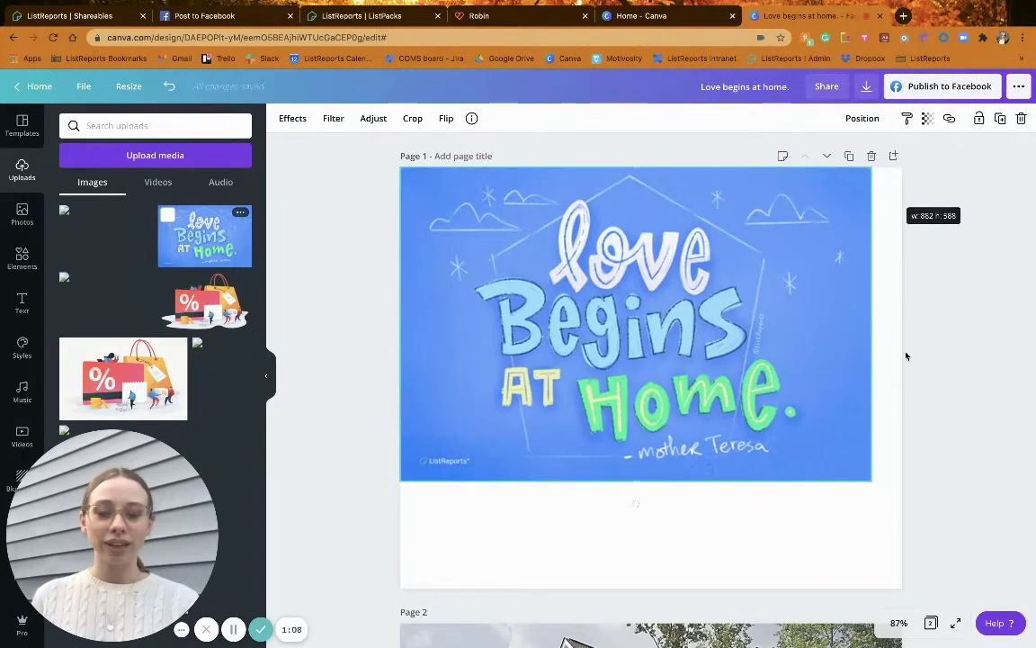
pyautogui.moveTo(871, 481); pyautogui.dragTo(902, 498)
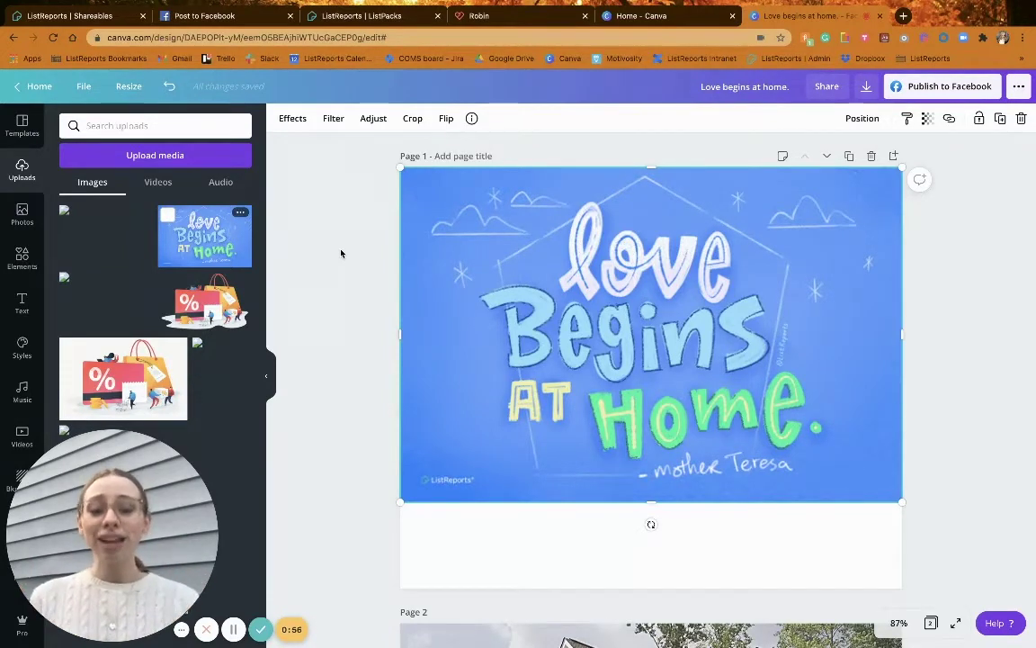
# Set page 1's background below the image to the green from the Robin Colors palette
pyautogui.click(459, 566)
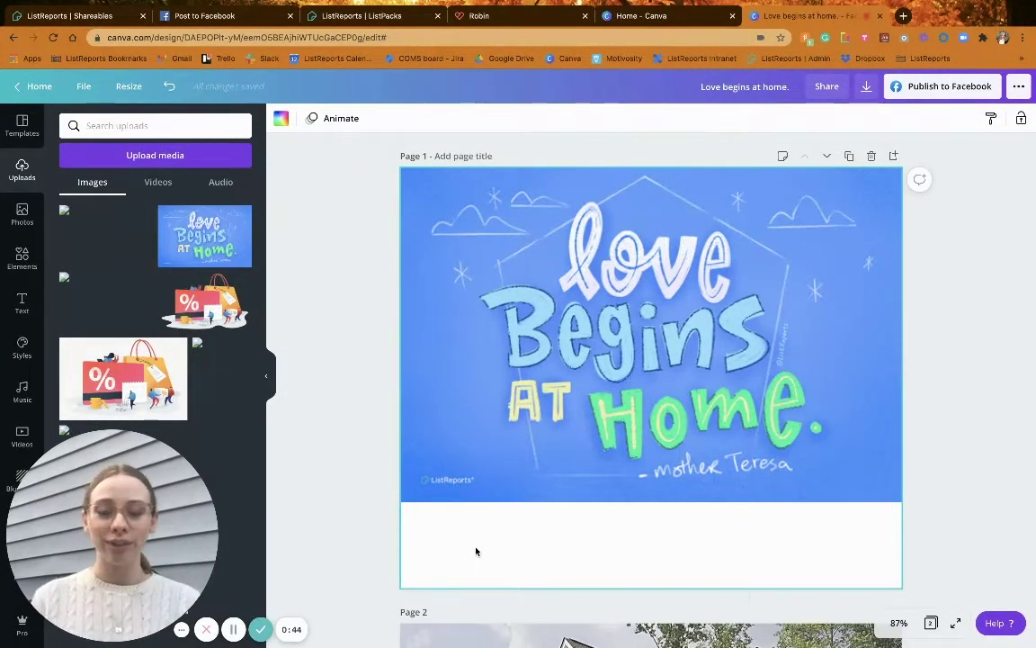
pyautogui.click(281, 118)
pyautogui.scroll(-2, 151, 423)
pyautogui.click(104, 360)
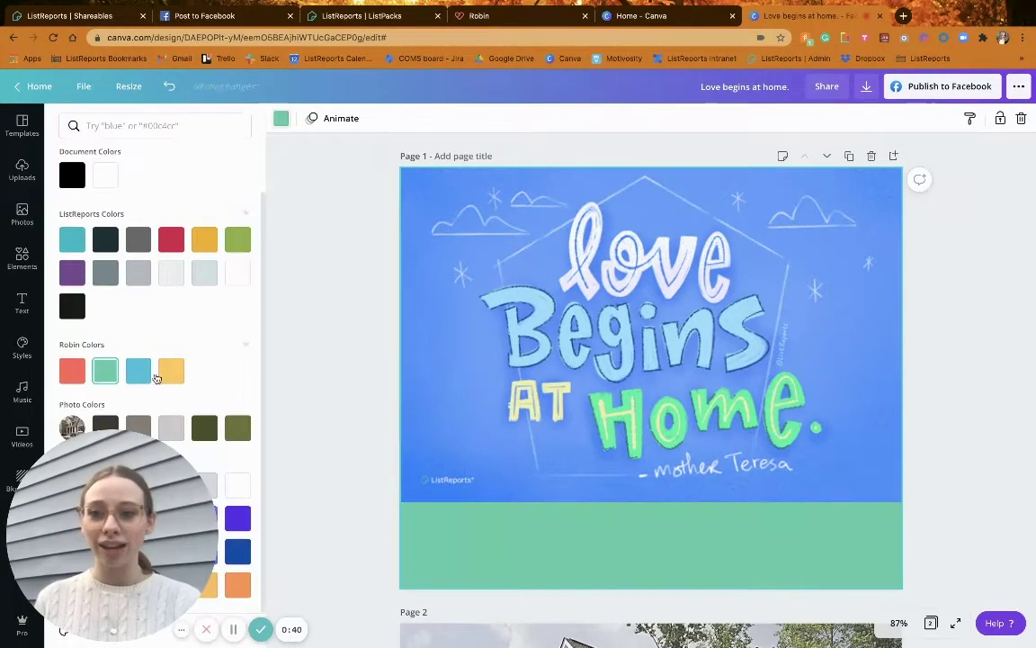
pyautogui.click(312, 378)
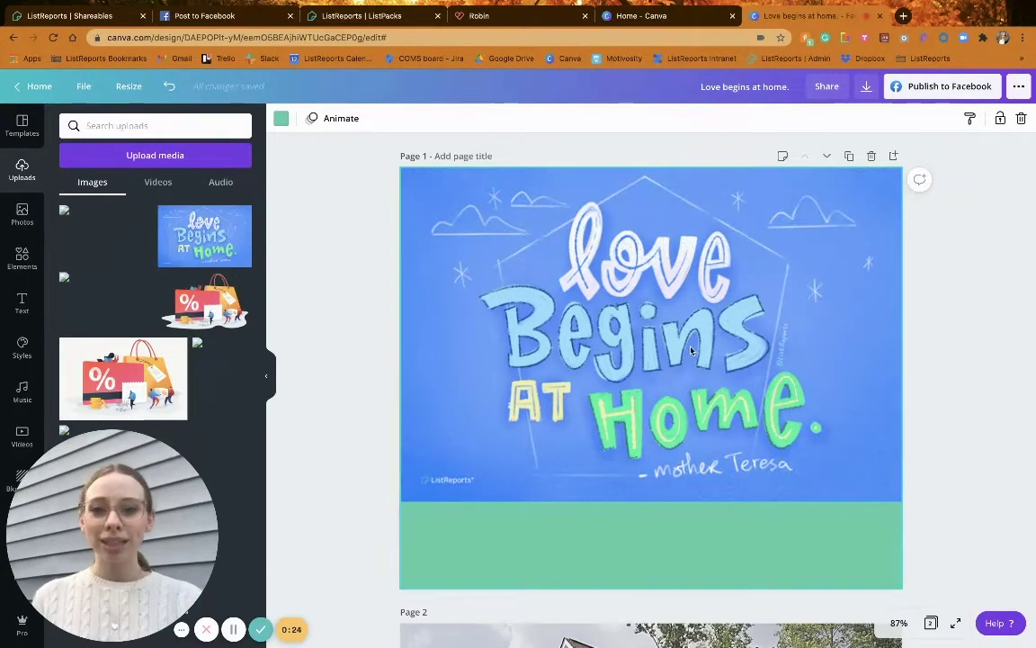
# Delete the image from page 1 and apply the recently used quote template with the woman's portrait
pyautogui.click(665, 367)
pyautogui.press('Delete')
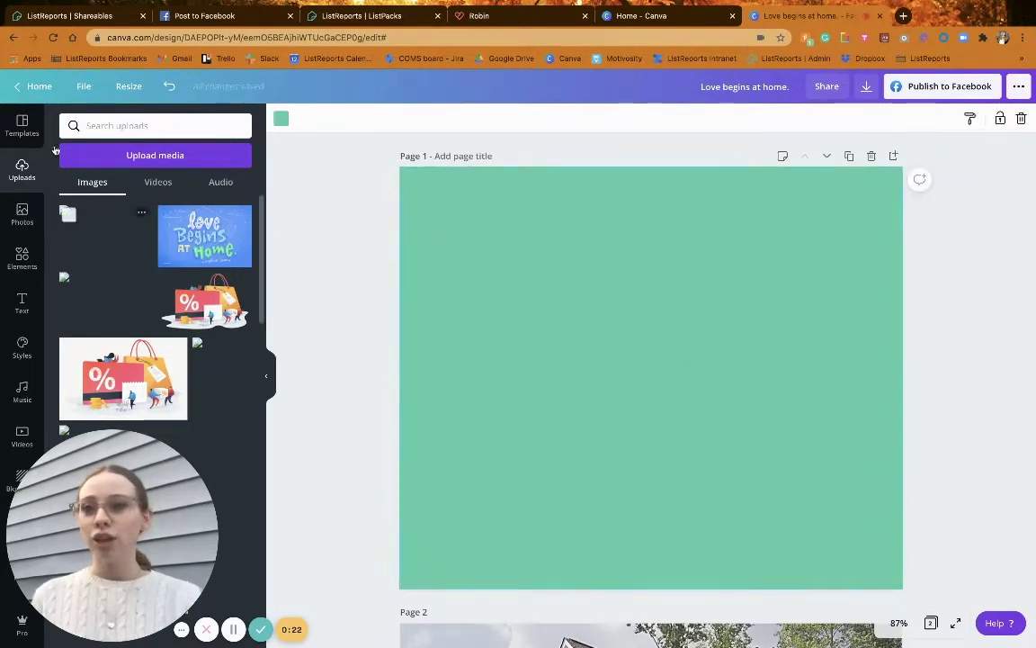
pyautogui.click(24, 123)
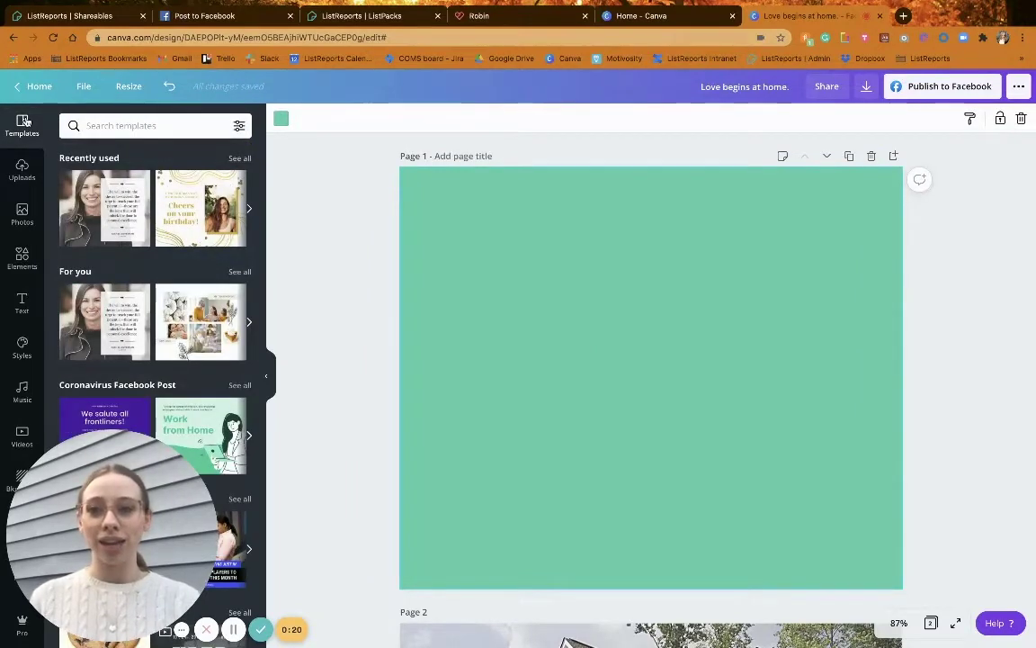
pyautogui.click(95, 203)
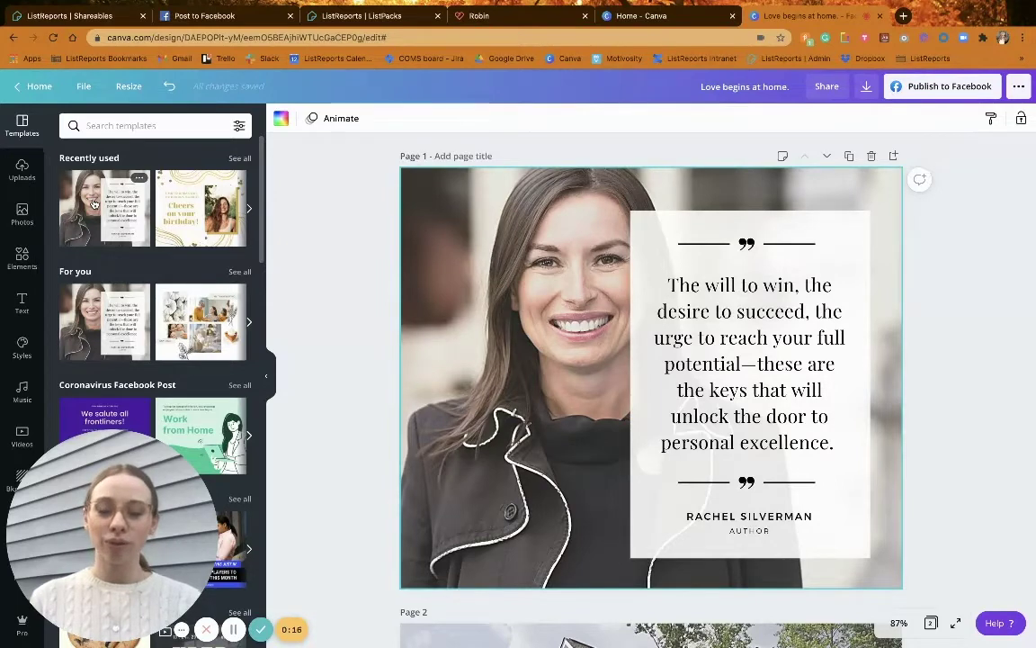
# Replace the template's portrait background on page 1 with the recently used stone-and-siding house photo, and view page 2
pyautogui.click(17, 214)
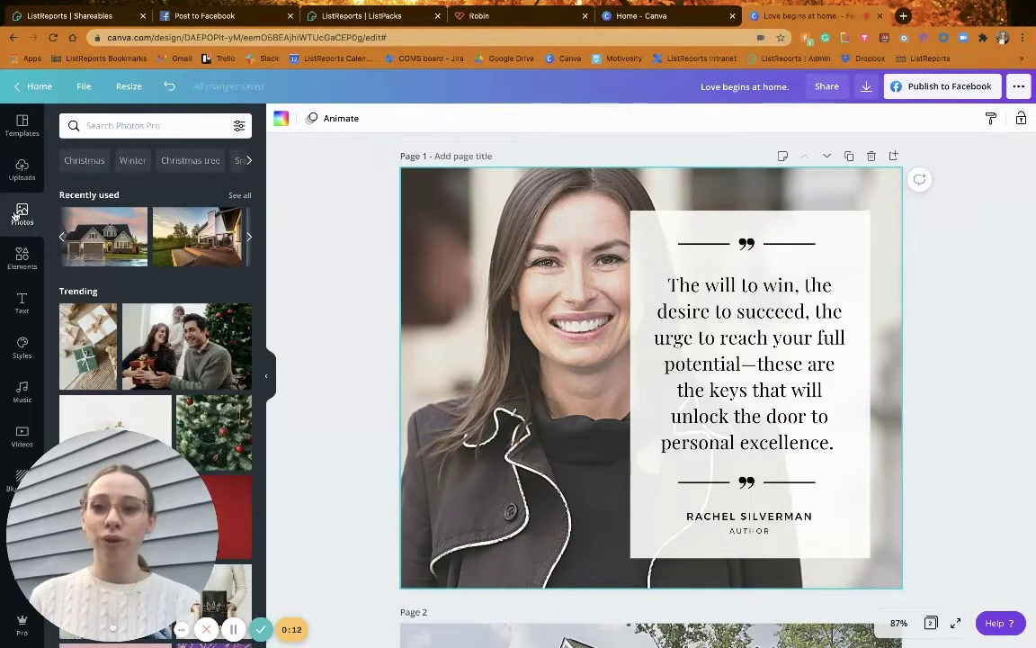
pyautogui.click(63, 236)
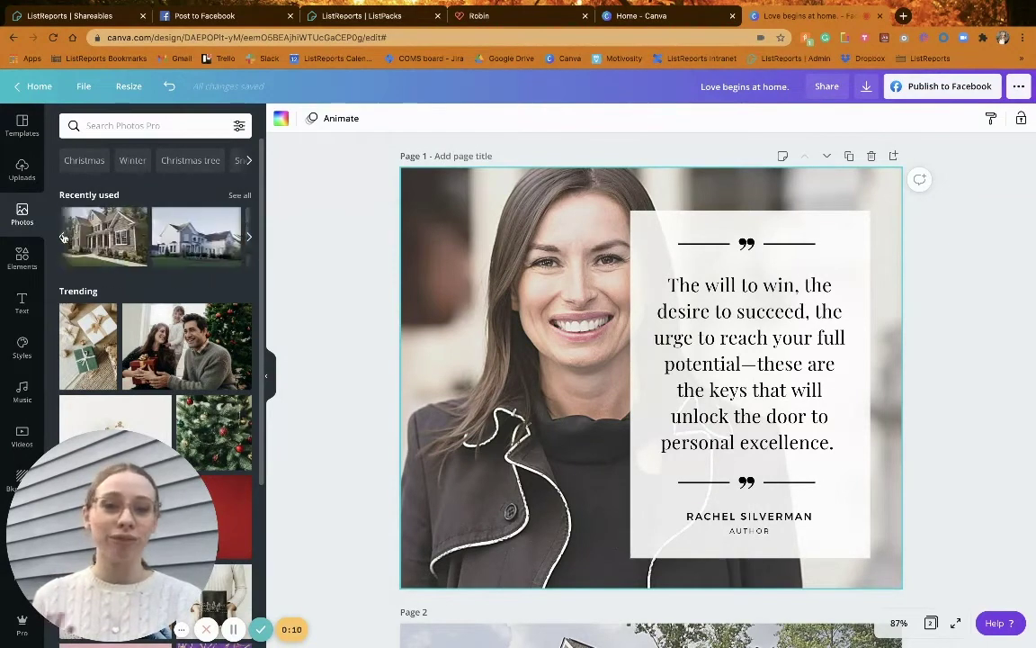
pyautogui.moveTo(100, 246); pyautogui.dragTo(475, 319)
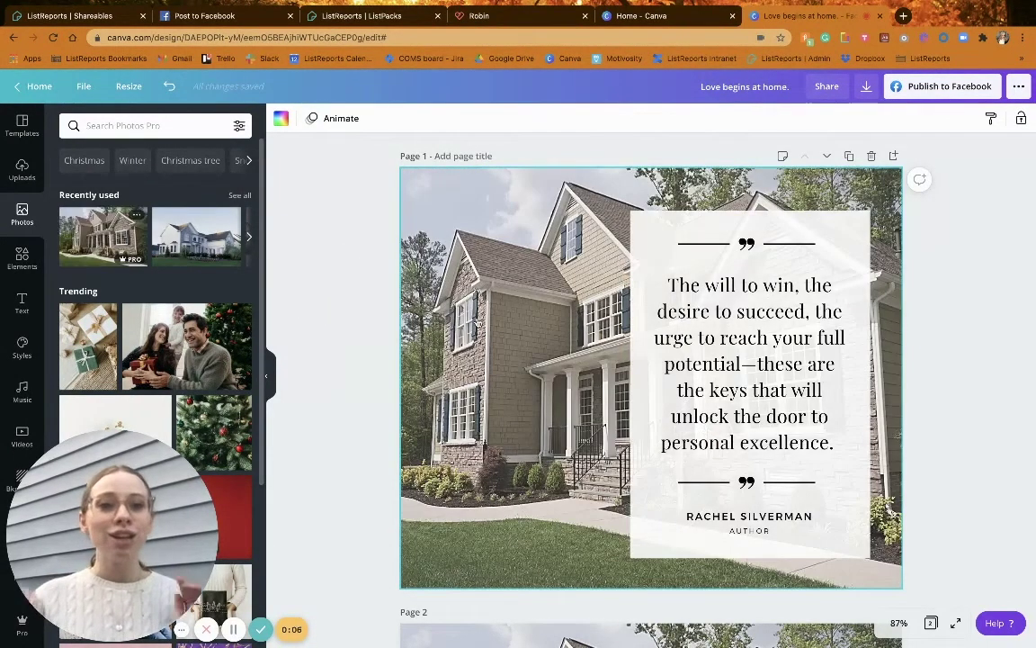
pyautogui.scroll(-5, 477, 319)
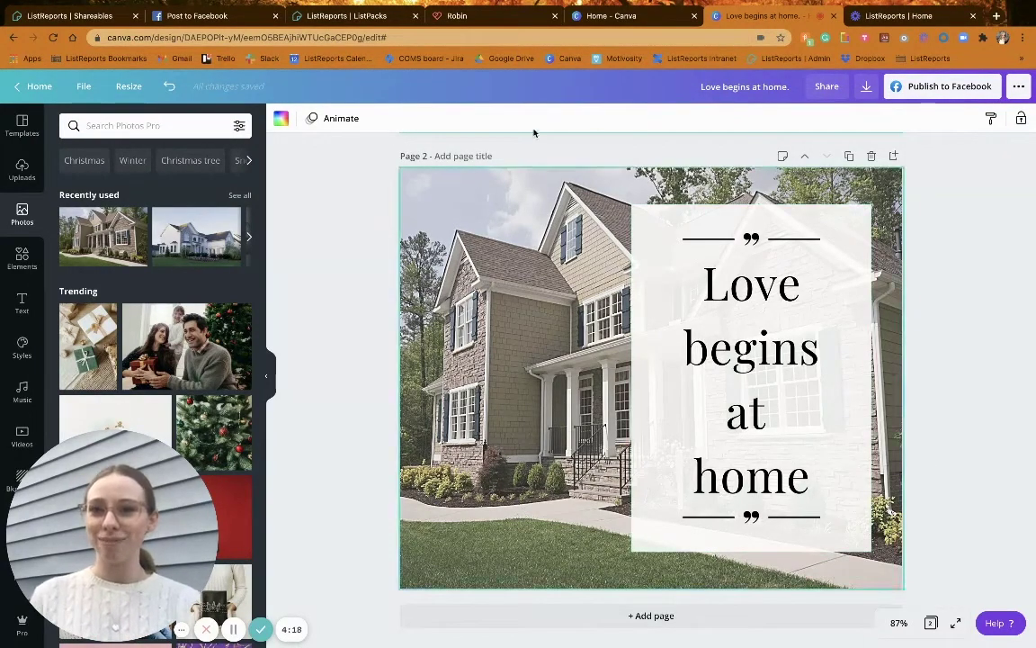
# Switch to ListReports and review the existing ListPacks and the suggested Live ListPacks
pyautogui.click(356, 19)
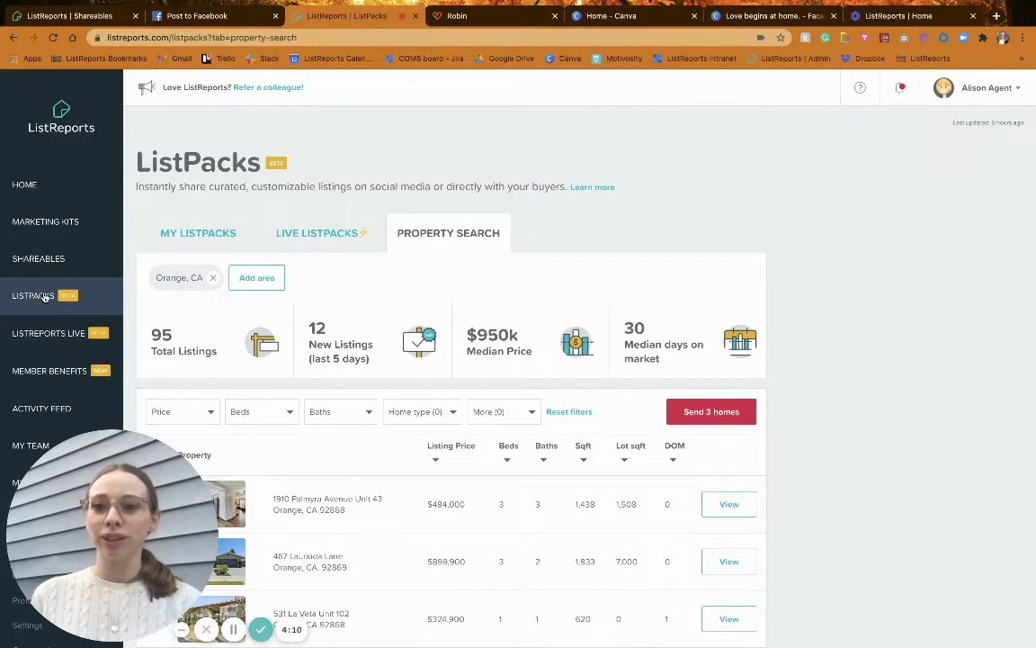
pyautogui.click(223, 237)
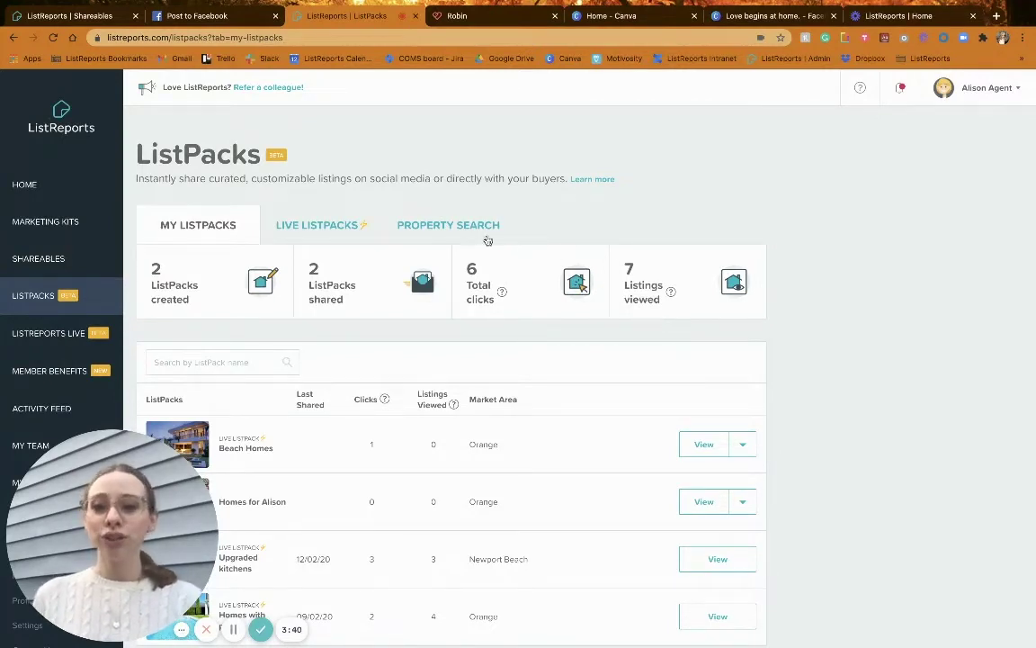
pyautogui.click(334, 226)
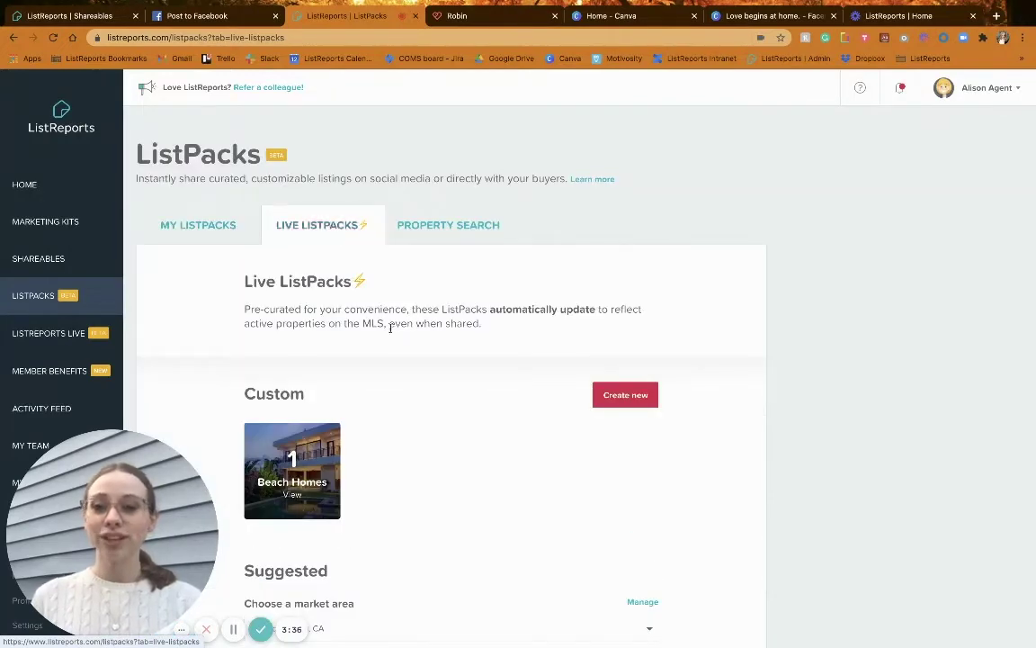
pyautogui.scroll(-3, 398, 432)
pyautogui.scroll(-5, 399, 432)
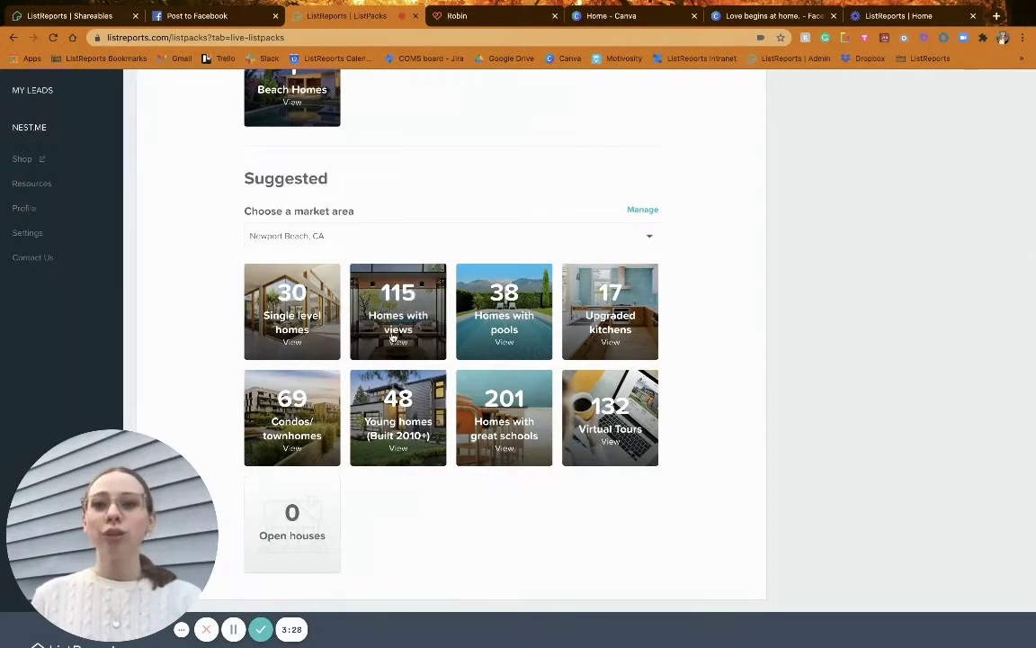
# Compare the suggested Live ListPacks for the Default and Newport Beach, CA market areas, ending with Newport Beach, CA selected
pyautogui.click(383, 235)
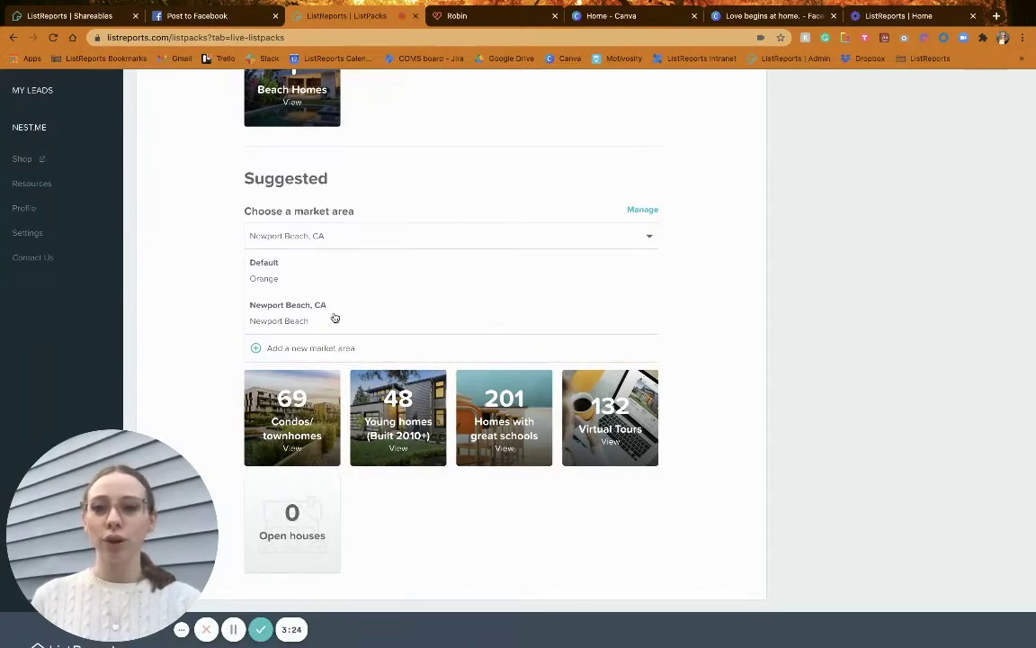
pyautogui.click(335, 317)
pyautogui.click(342, 239)
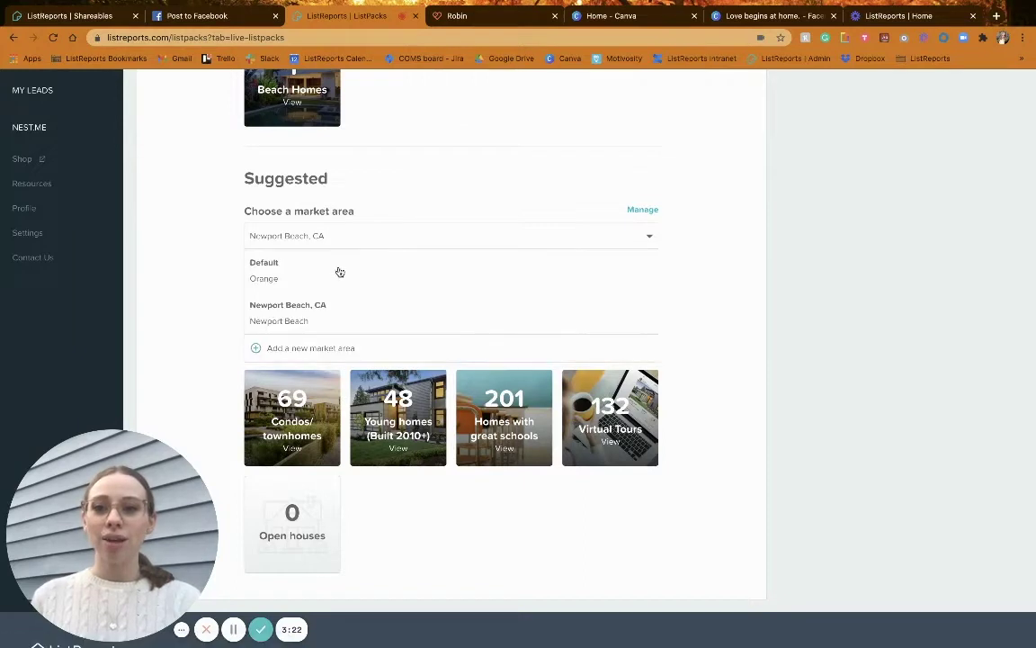
pyautogui.click(339, 271)
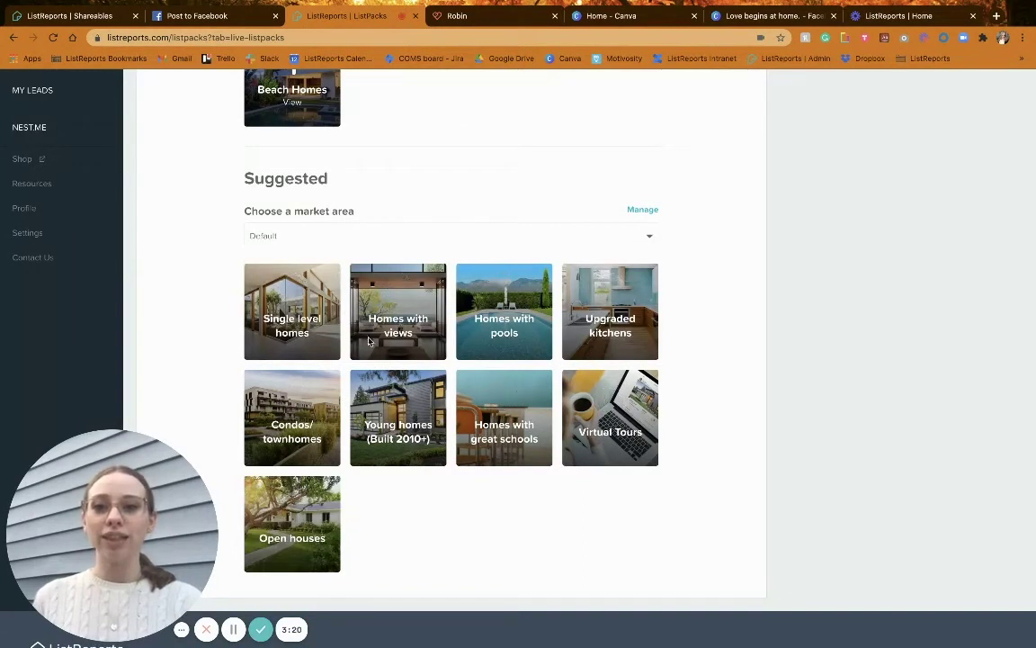
pyautogui.click(386, 239)
pyautogui.click(380, 316)
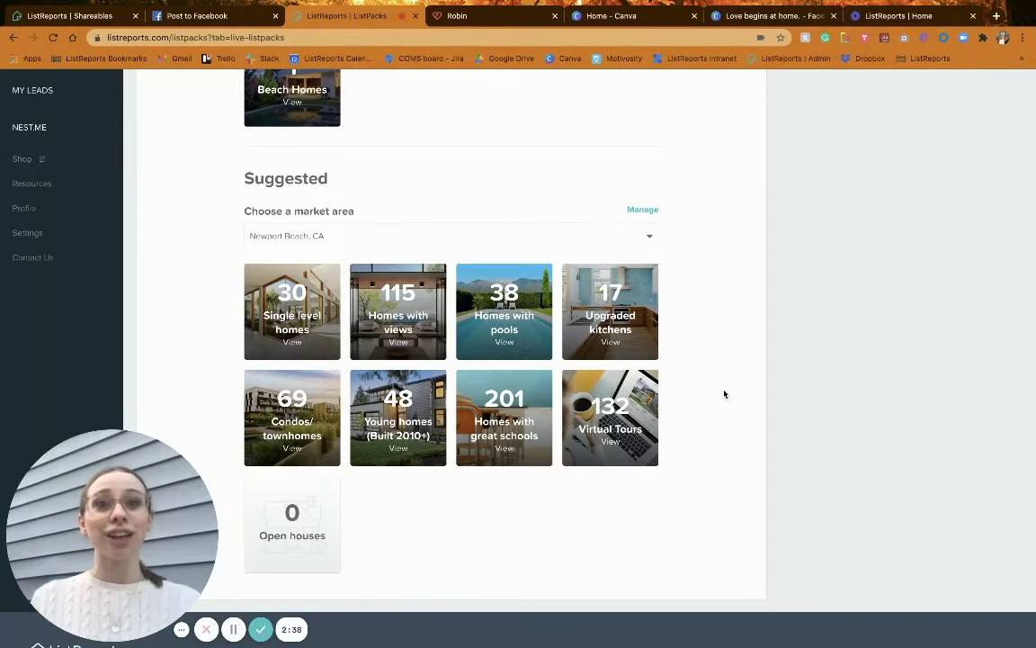
# Prepare the Upgraded kitchens ListPack for sending by email, choosing the matching contact listed without a phone number as recipient
pyautogui.click(645, 338)
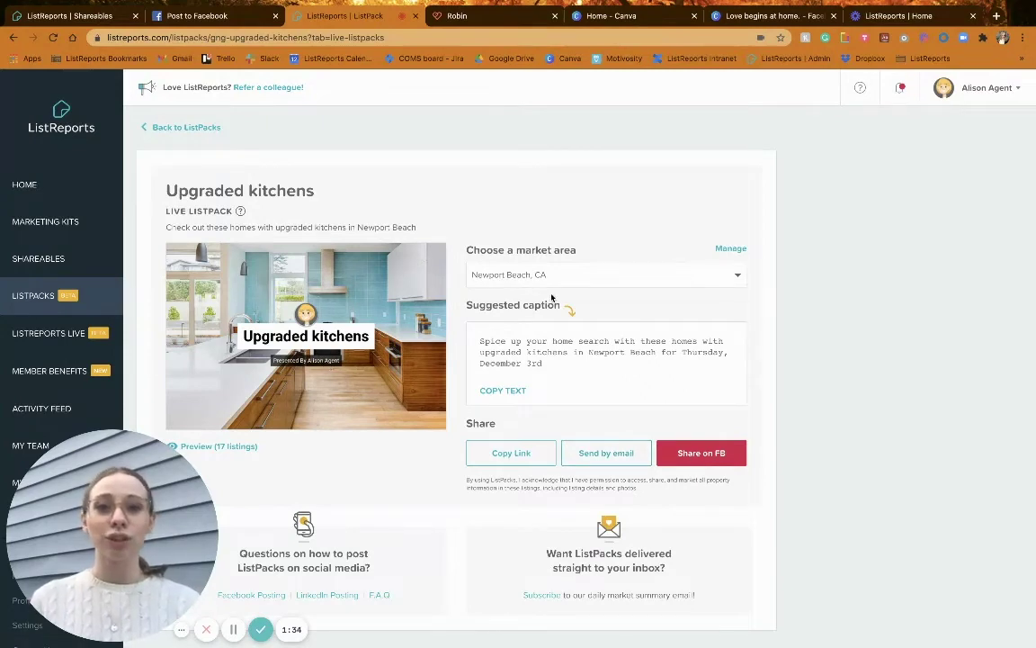
pyautogui.click(613, 459)
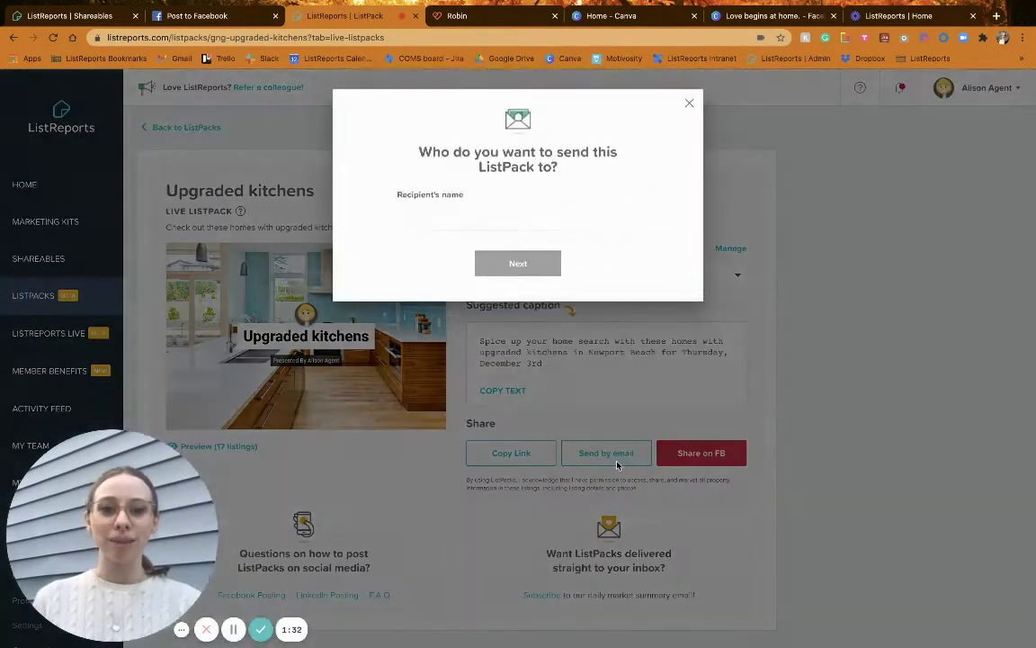
pyautogui.click(499, 210)
pyautogui.write('b')
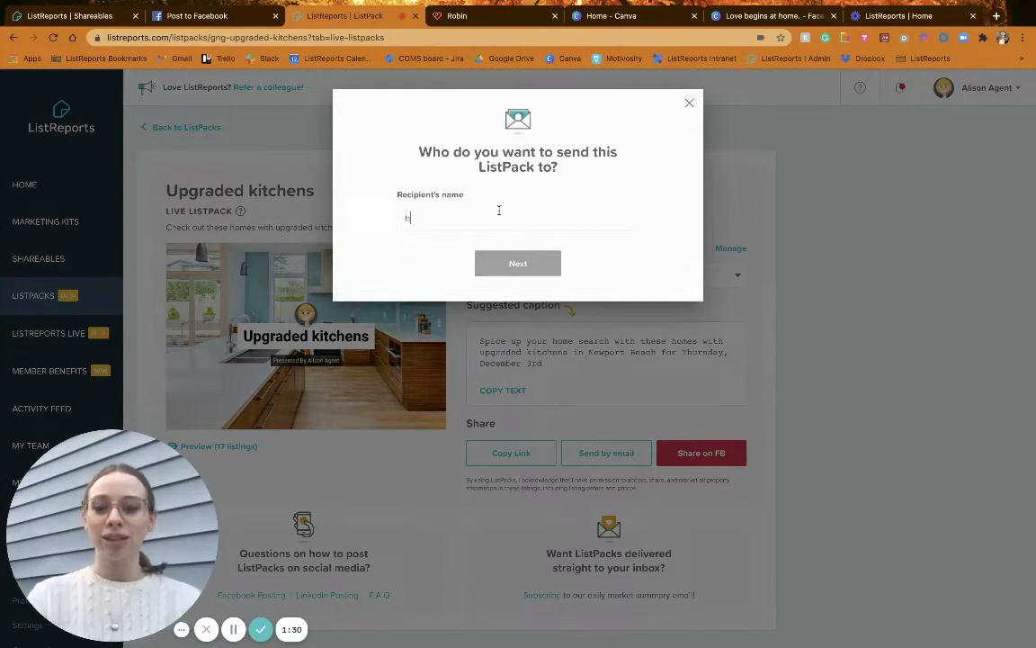
pyautogui.write('rittan')
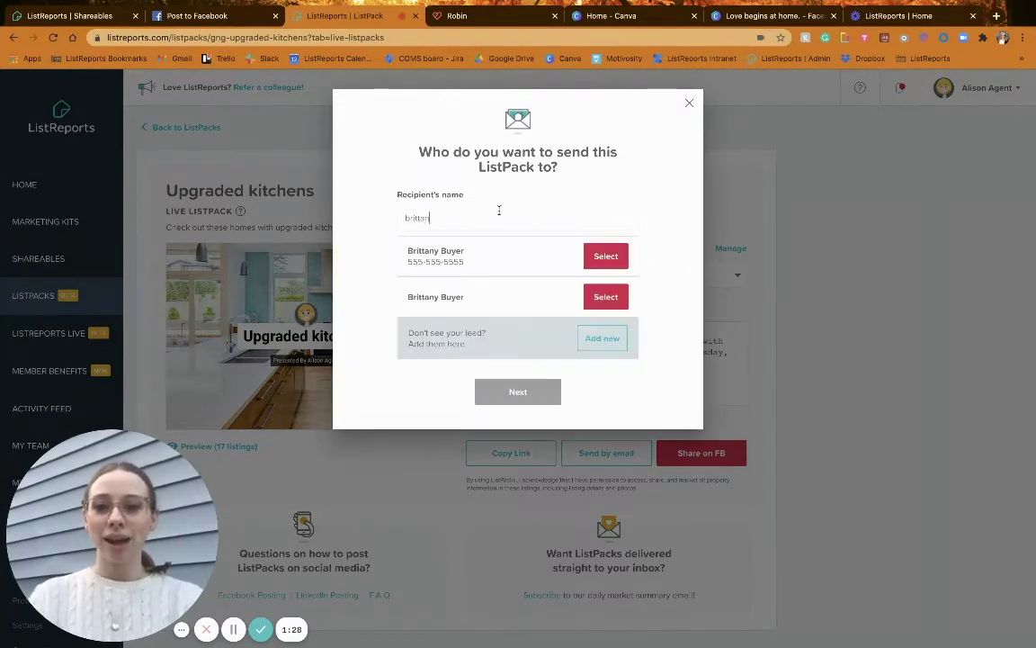
pyautogui.click(600, 296)
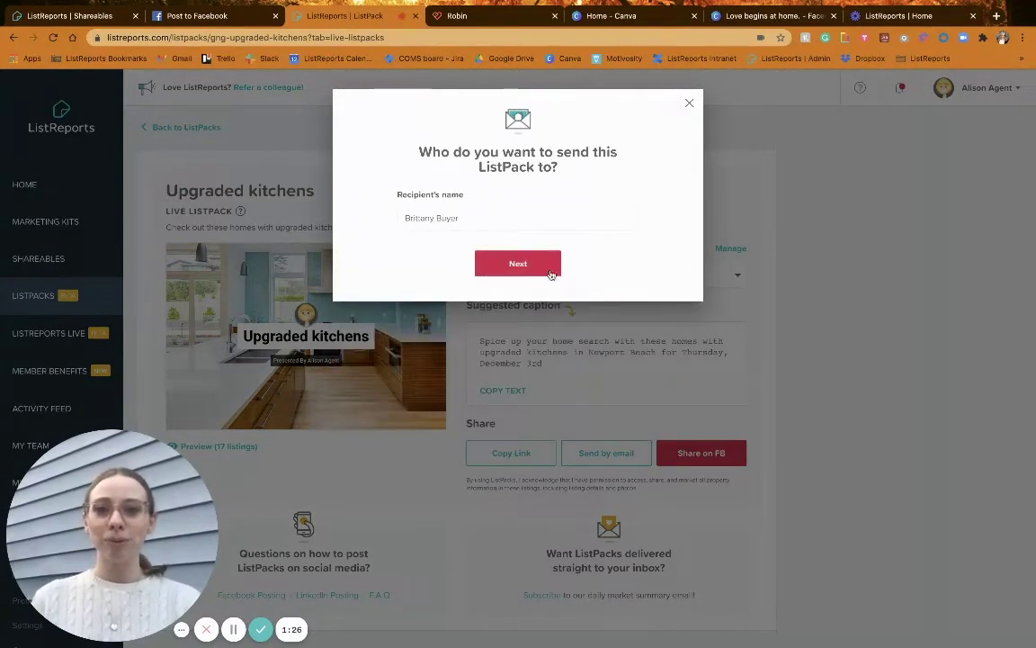
pyautogui.click(545, 267)
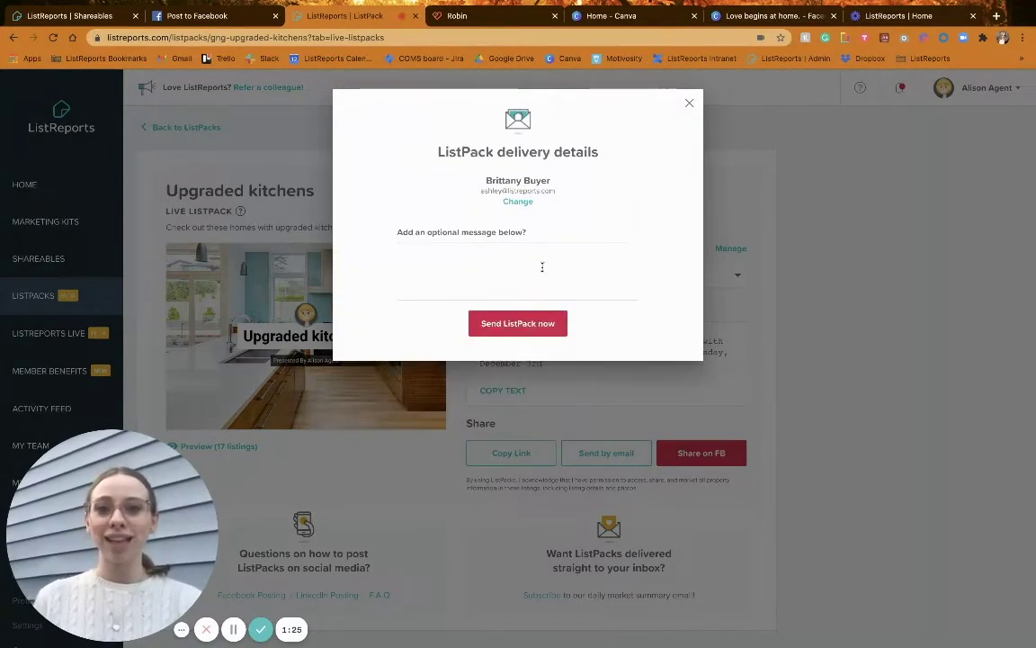
# Send the Upgraded kitchens ListPack to the chosen contact without an optional message
pyautogui.click(521, 329)
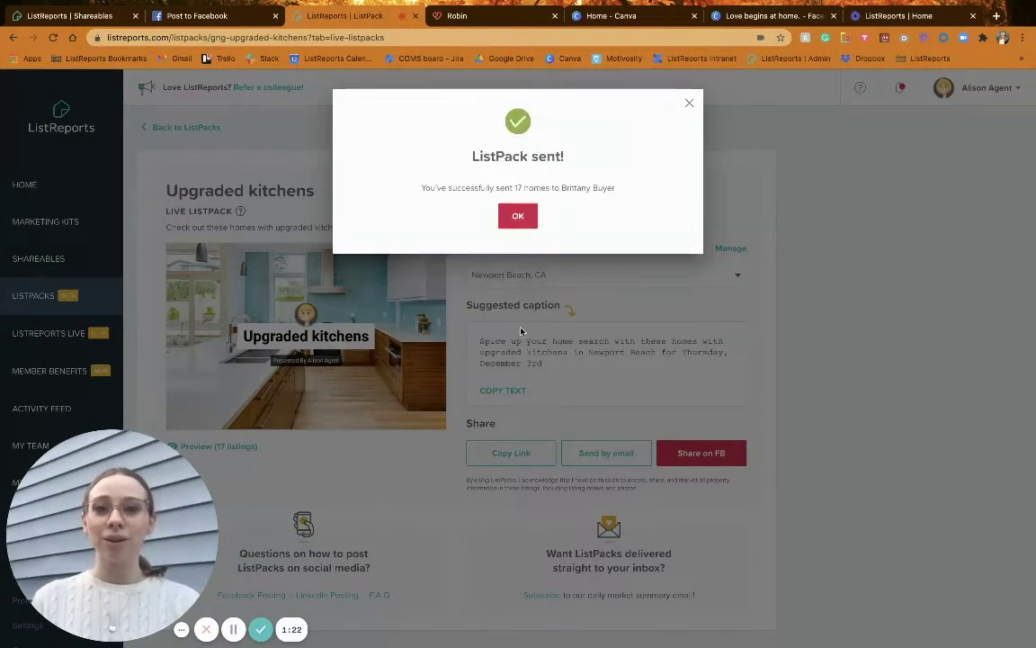
pyautogui.click(519, 218)
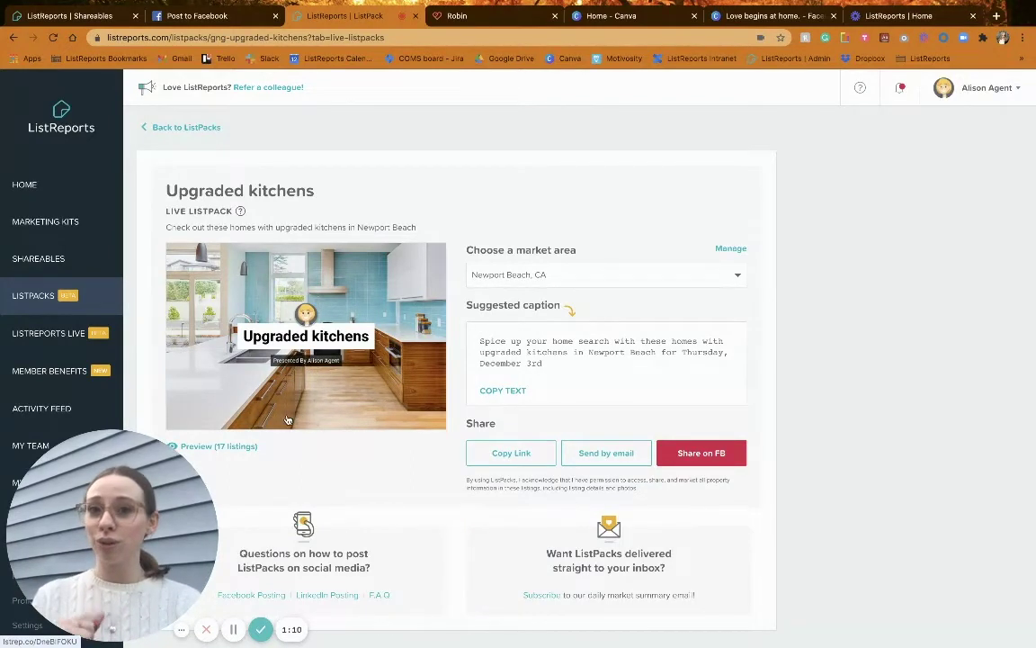
# Preview the Upgraded kitchens ListPack as a buyer, browse its homes, and open the $1,425,000 listing
pyautogui.click(249, 447)
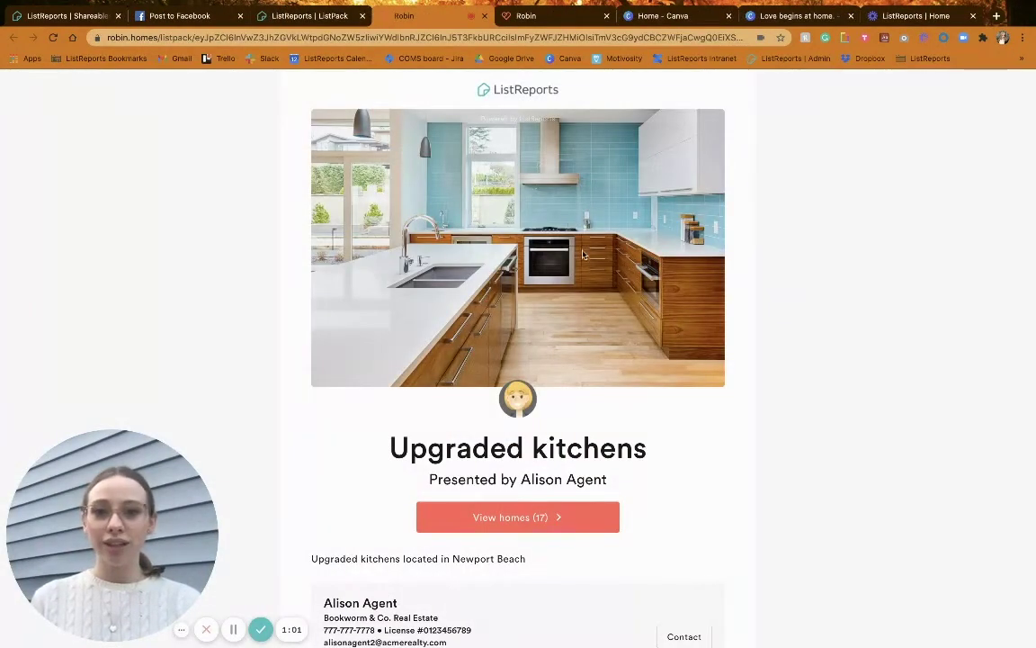
pyautogui.scroll(-2, 423, 316)
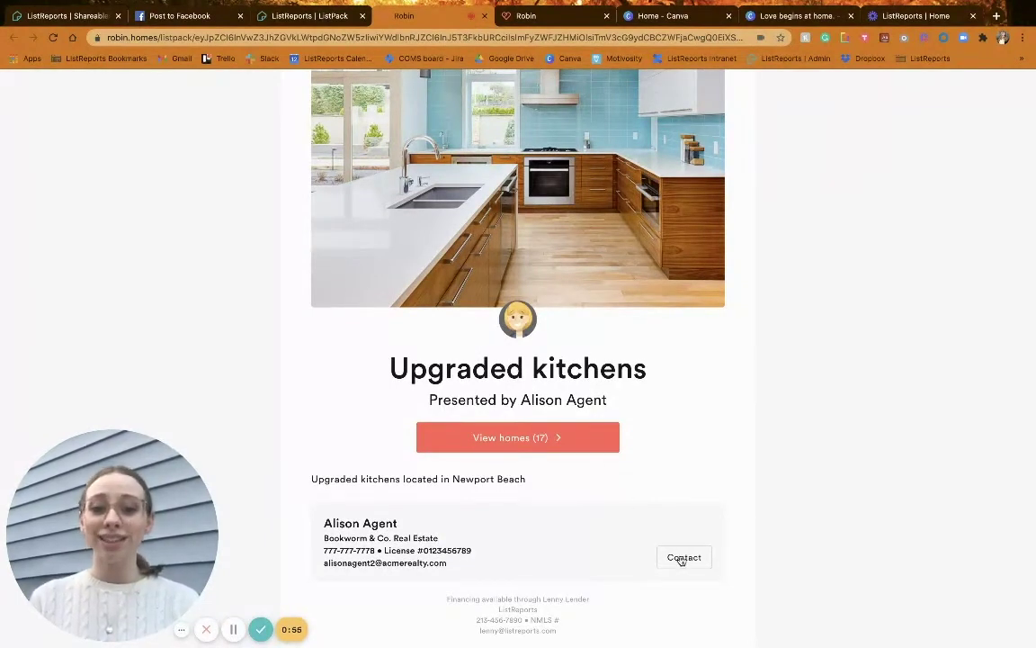
pyautogui.click(540, 438)
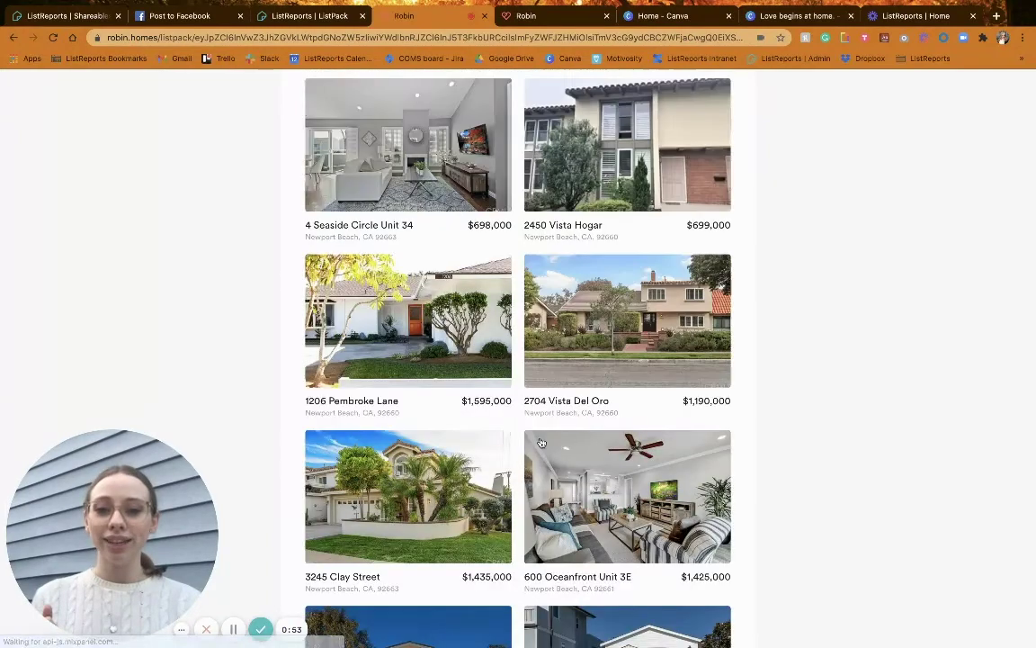
pyautogui.scroll(-4, 542, 442)
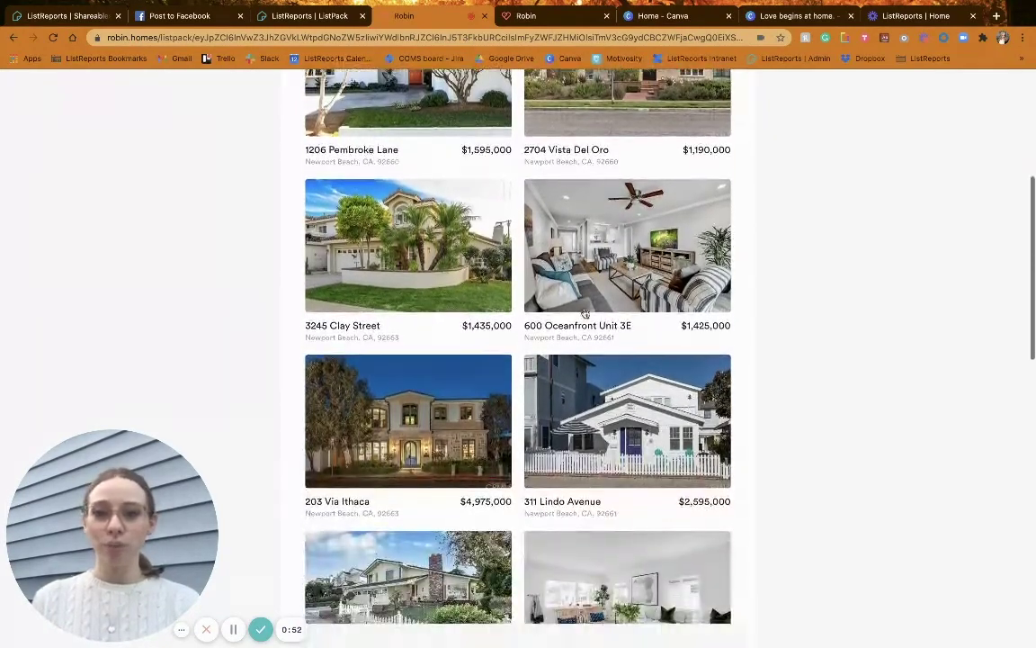
pyautogui.click(585, 304)
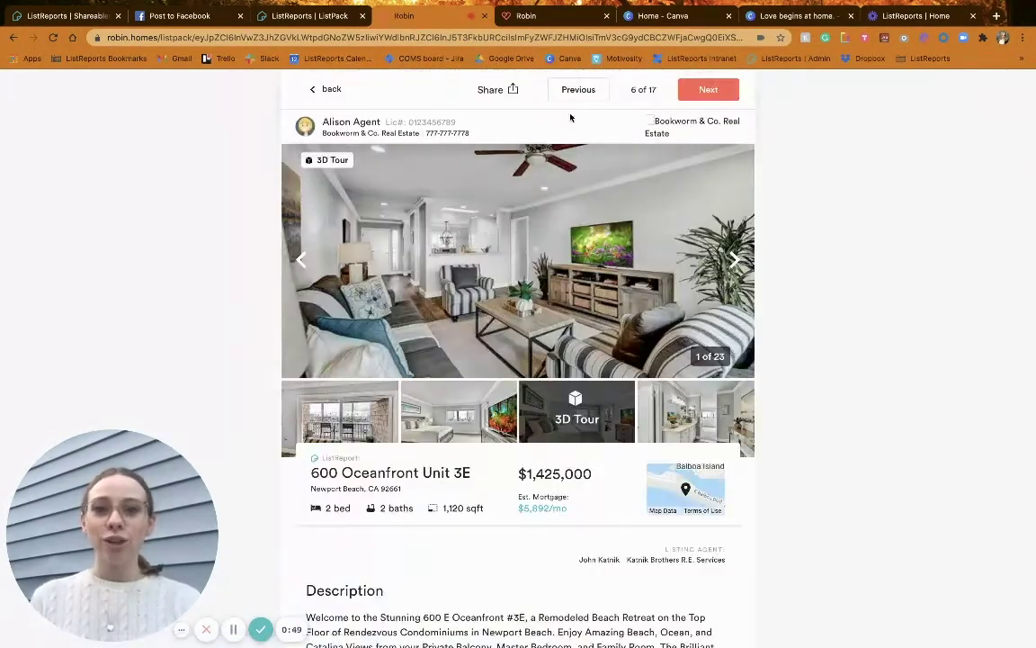
# Examine the listing's property facts, assigned schools, nearby amenities, and monthly payment calculator
pyautogui.scroll(-4, 488, 429)
pyautogui.scroll(-10, 489, 429)
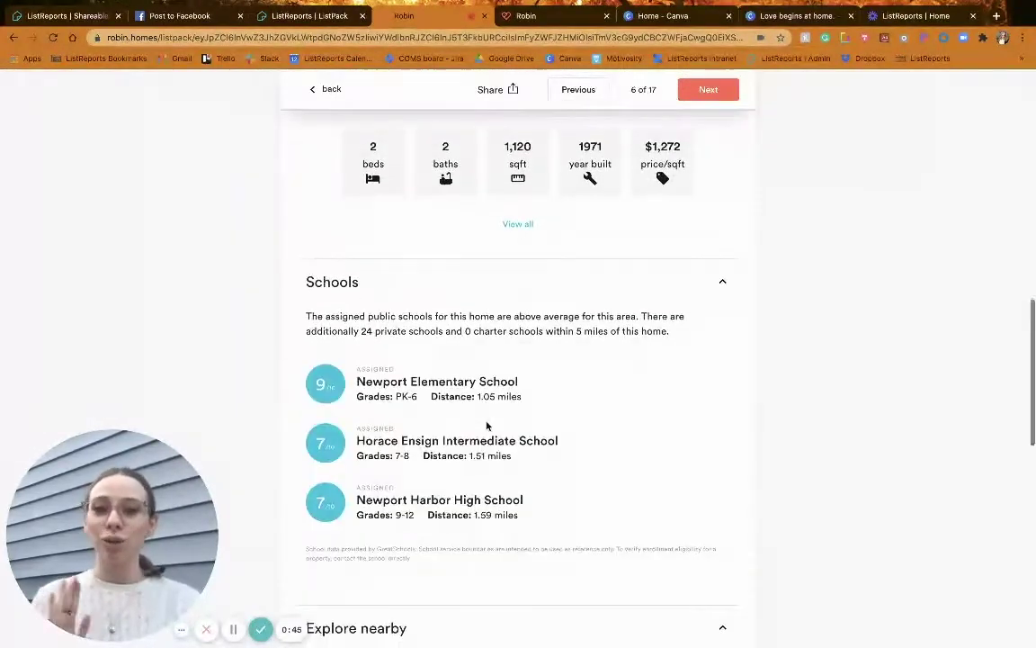
pyautogui.scroll(-4, 487, 422)
pyautogui.scroll(-1, 486, 425)
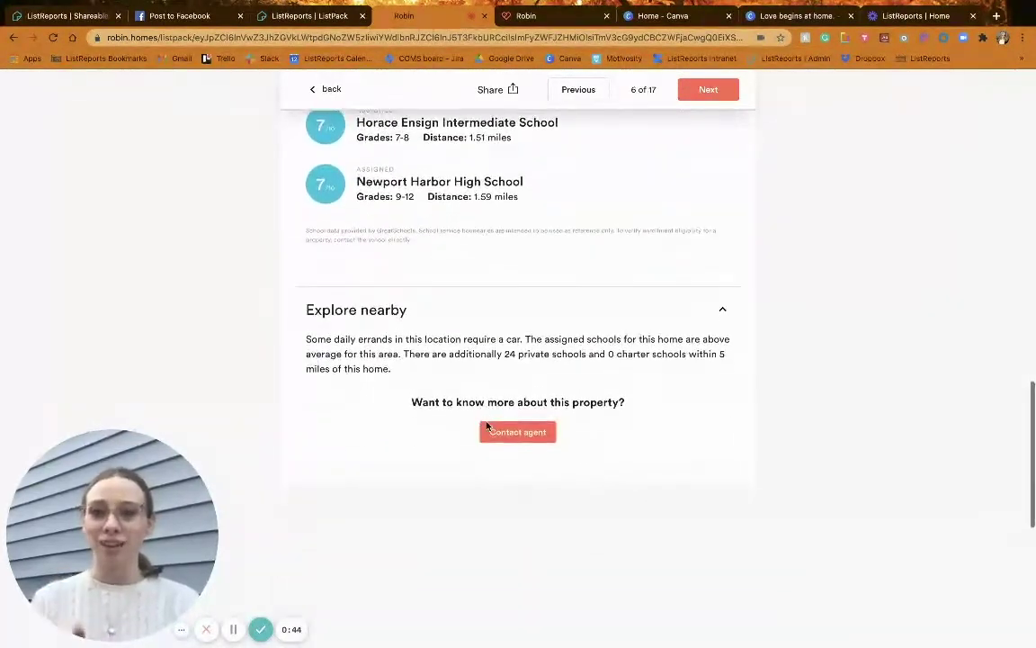
pyautogui.scroll(-1, 487, 426)
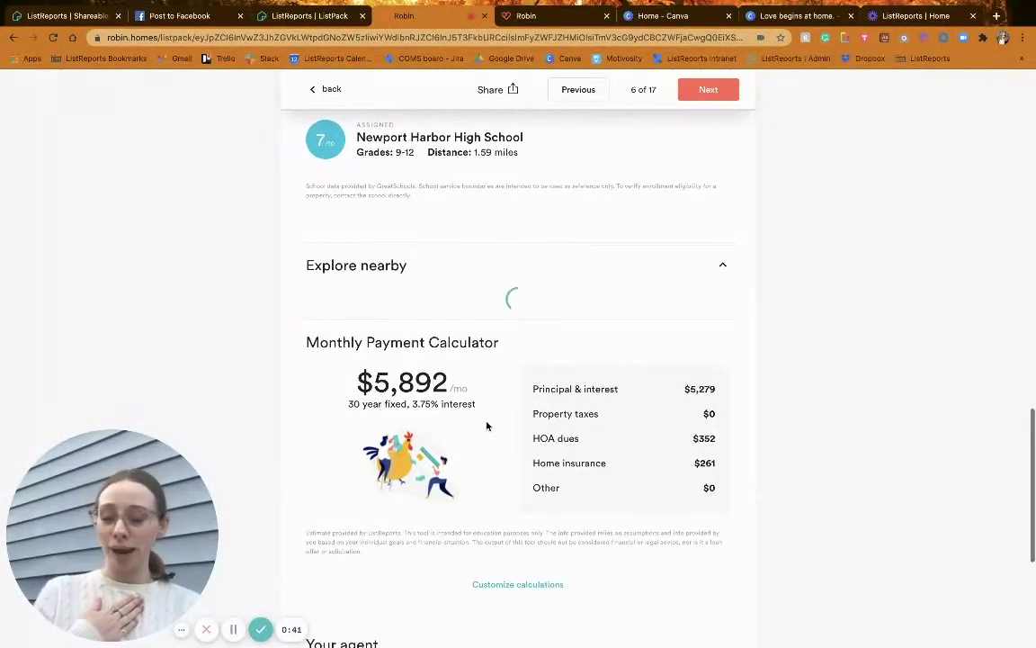
pyautogui.scroll(-2, 487, 426)
pyautogui.scroll(-1, 487, 426)
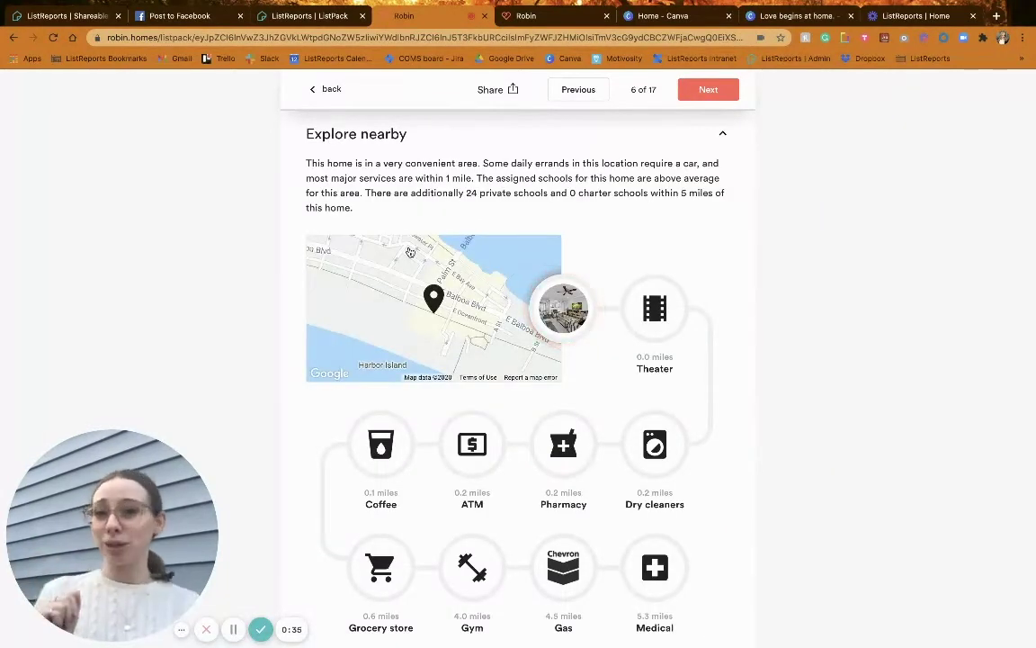
pyautogui.scroll(-5, 410, 252)
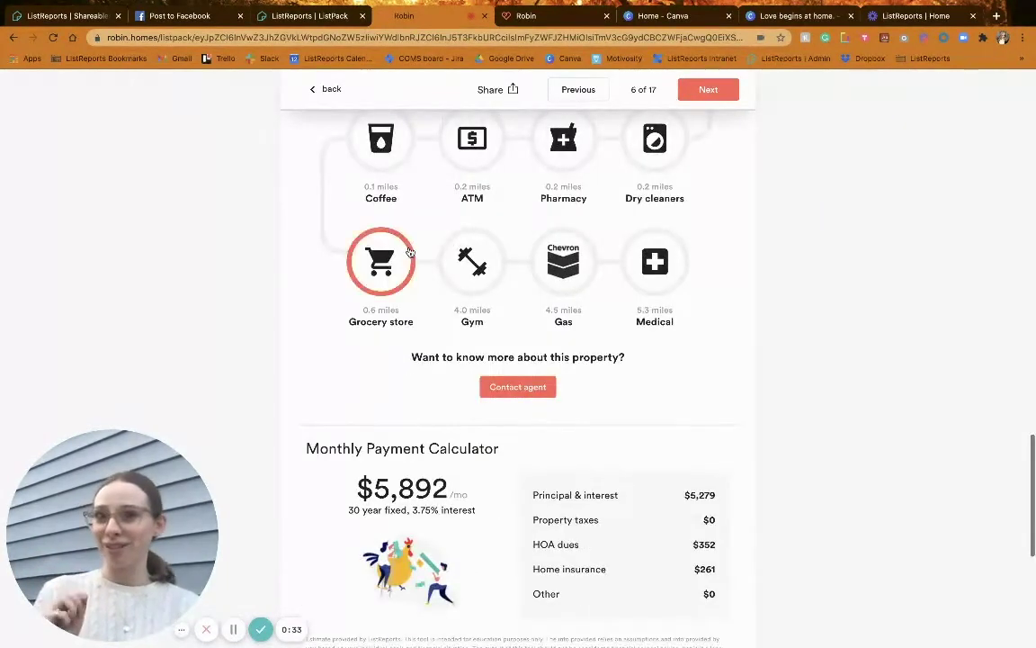
pyautogui.scroll(-3, 409, 252)
pyautogui.scroll(-5, 409, 252)
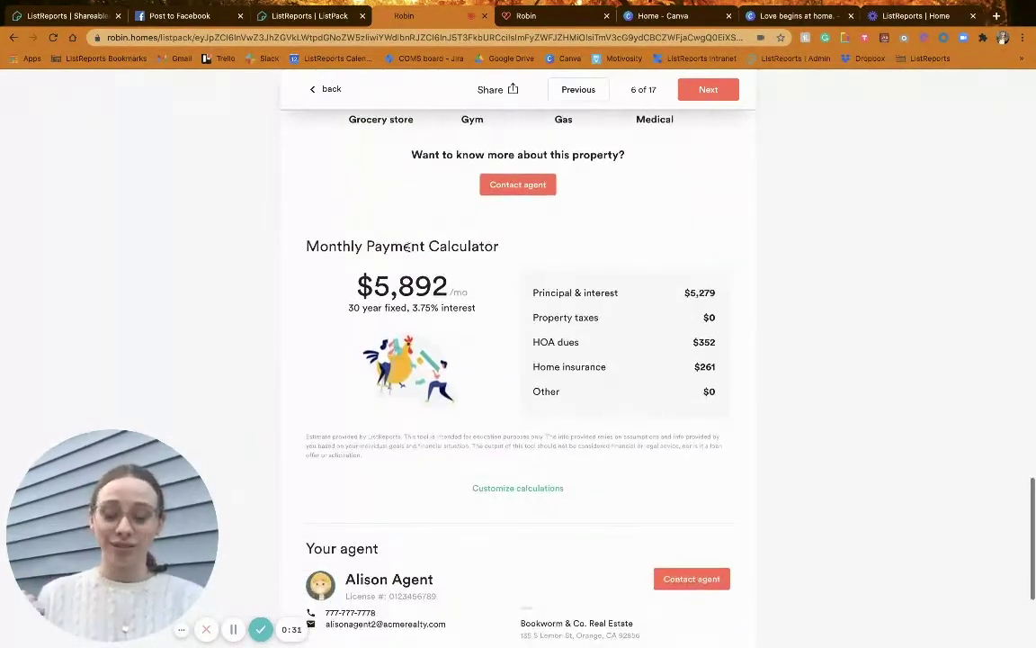
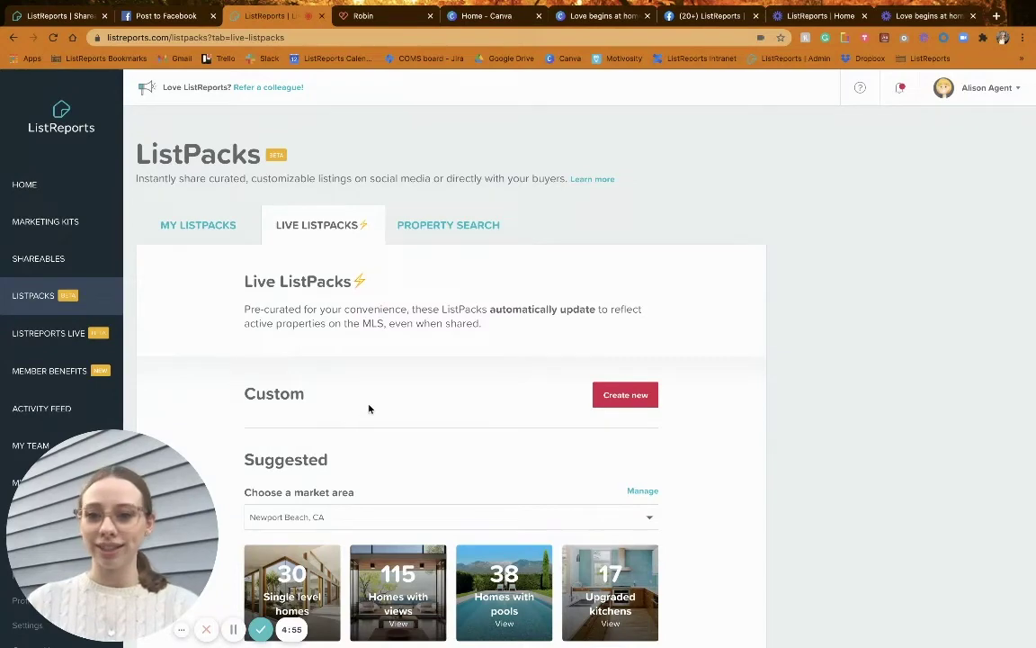
# Start a new custom Live ListPack named Beach Homes, using the premade dusk photo of a lit two-story house with a pool as cover
pyautogui.click(617, 381)
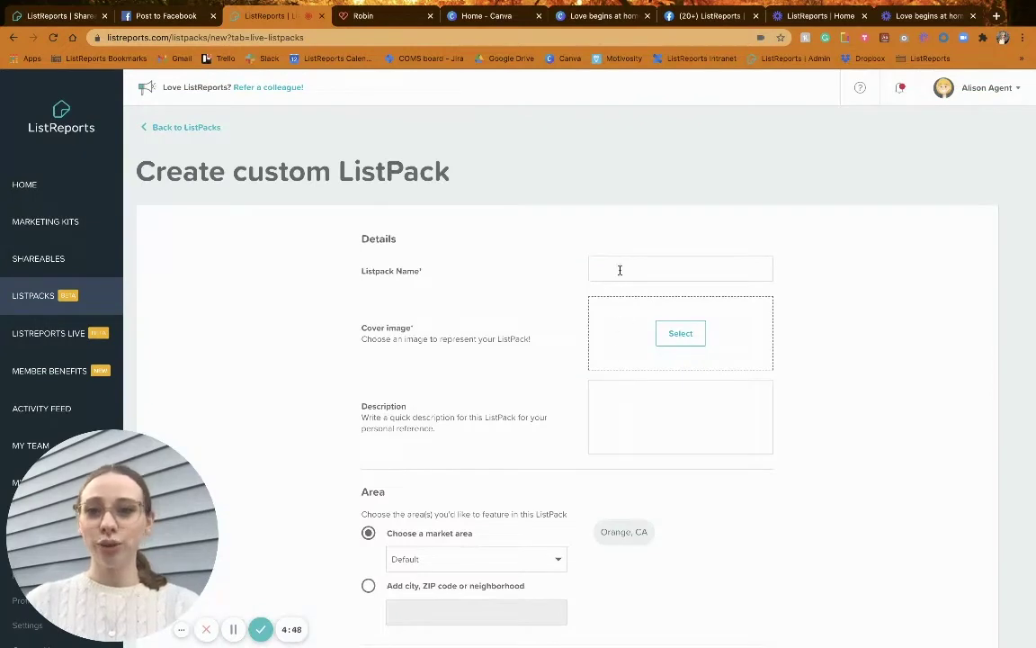
pyautogui.click(620, 272)
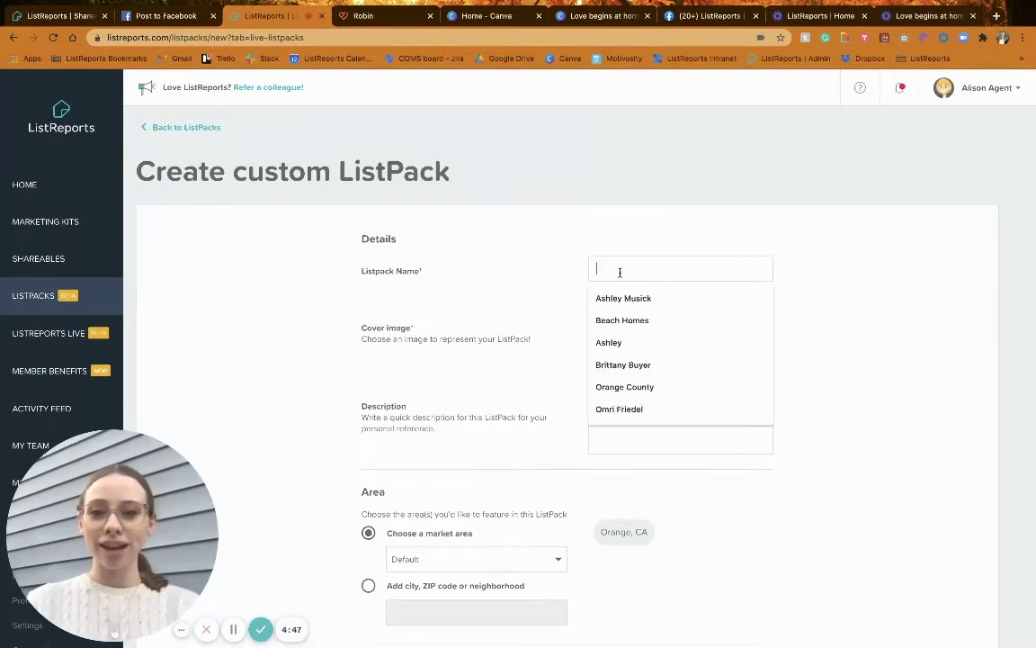
pyautogui.click(633, 319)
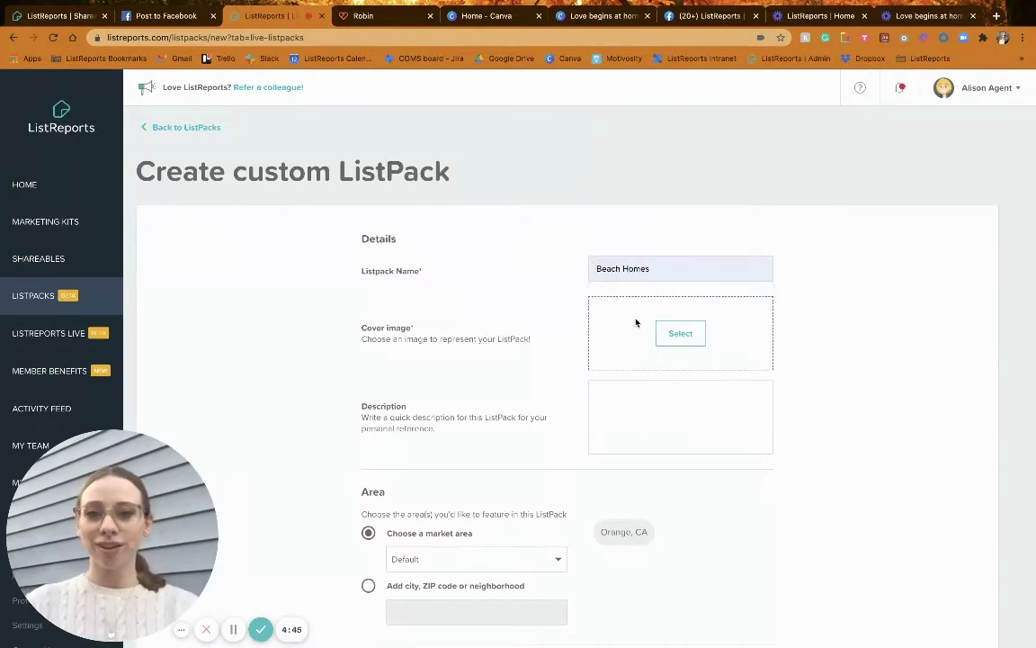
pyautogui.click(679, 332)
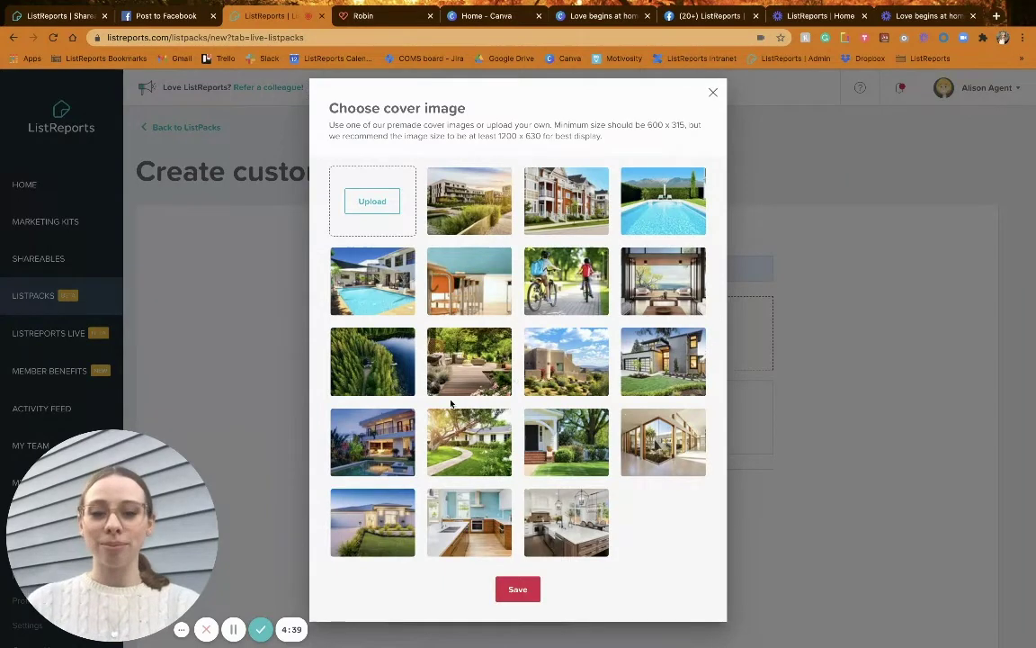
pyautogui.click(347, 410)
pyautogui.click(514, 588)
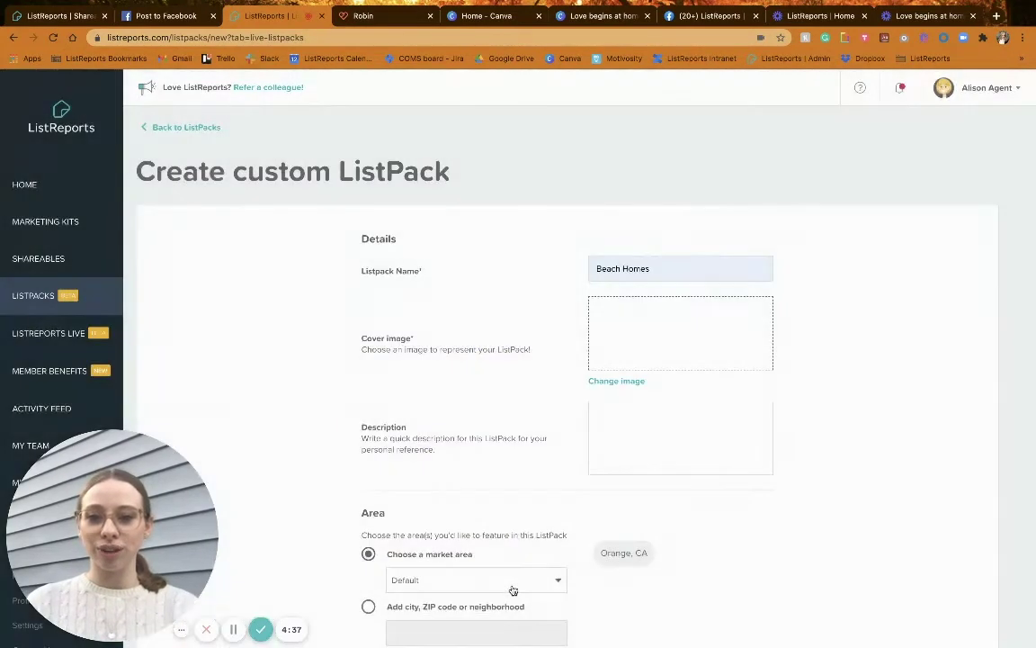
# Examine the custom ListPack's market area choices and its price, property facts, home type, and schools filters
pyautogui.scroll(-1, 557, 455)
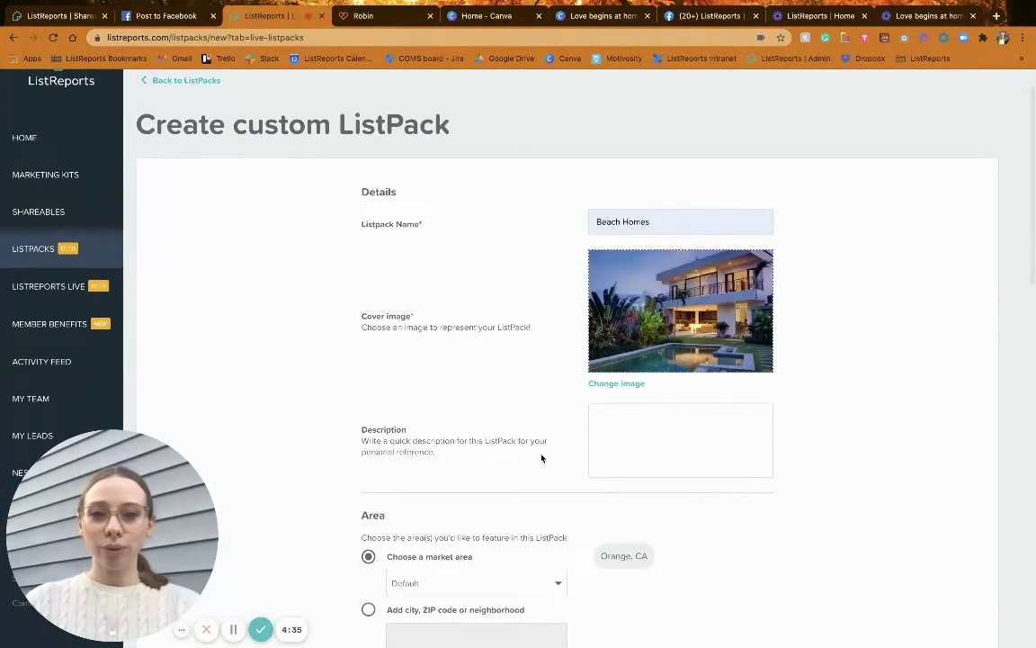
pyautogui.scroll(-4, 541, 459)
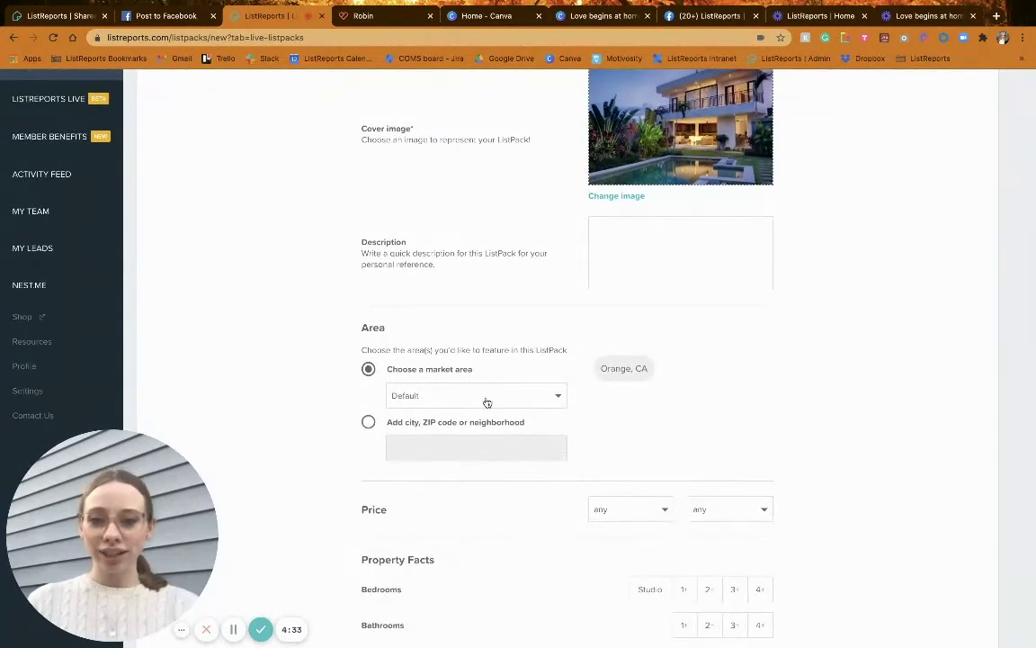
pyautogui.click(487, 400)
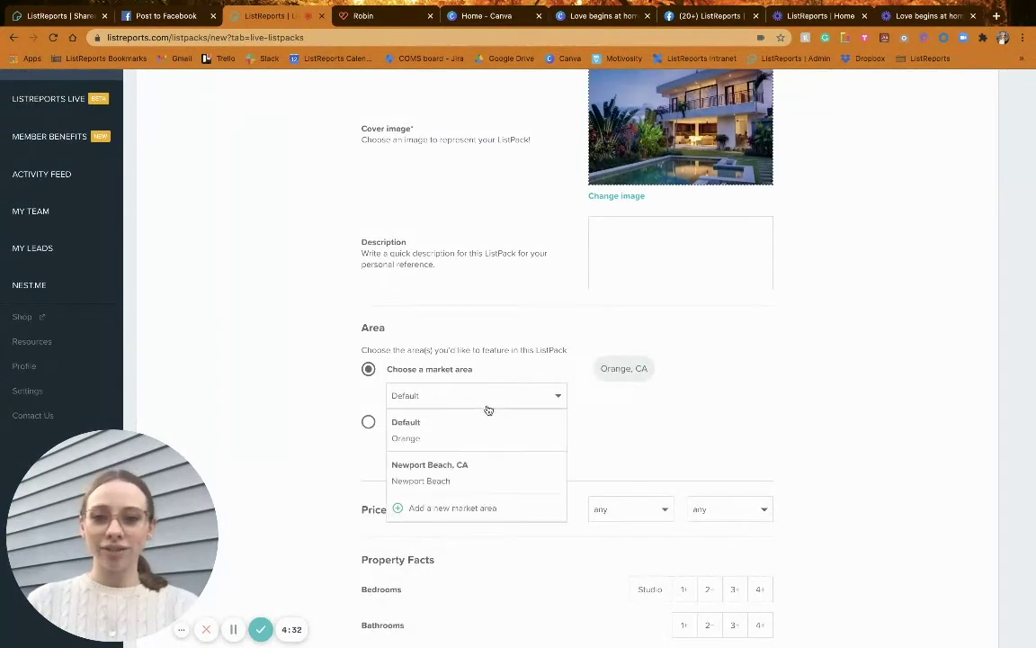
pyautogui.click(594, 446)
pyautogui.scroll(-3, 595, 445)
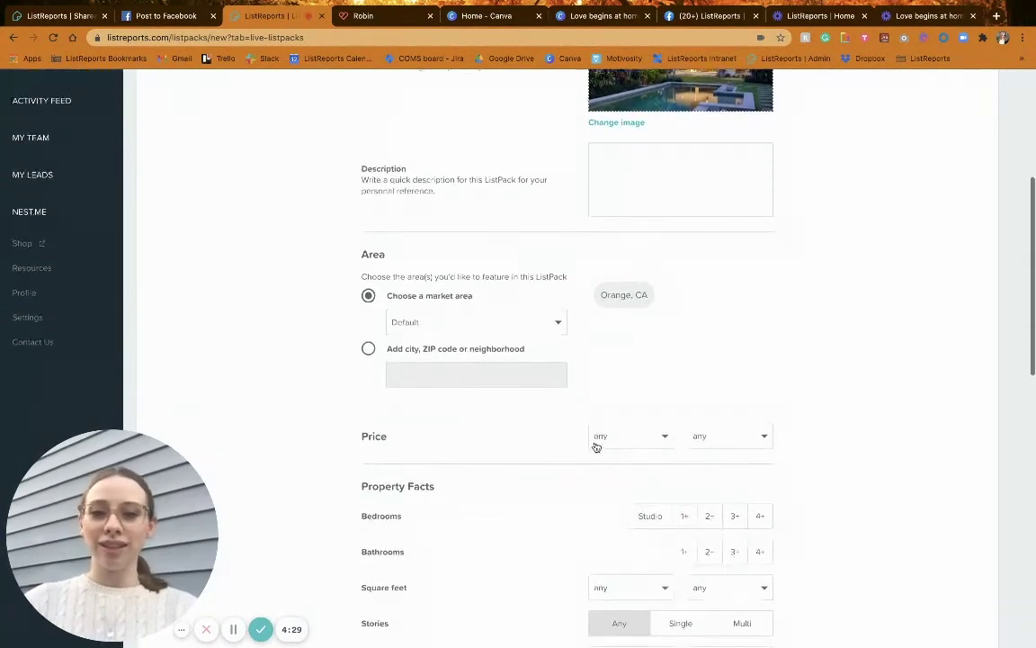
pyautogui.scroll(-2, 646, 386)
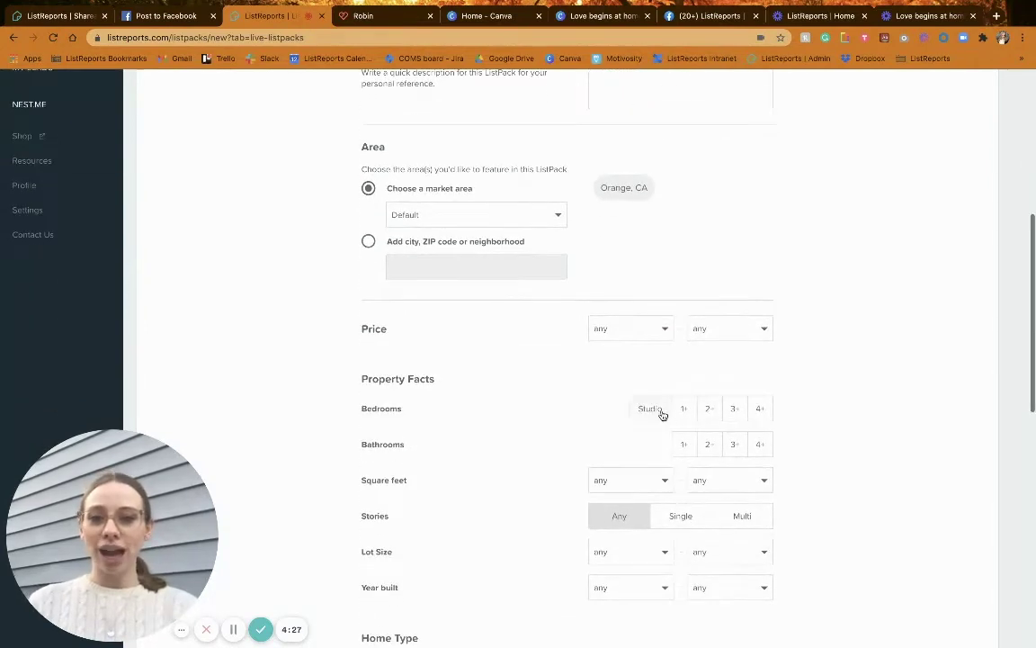
pyautogui.scroll(-2, 689, 465)
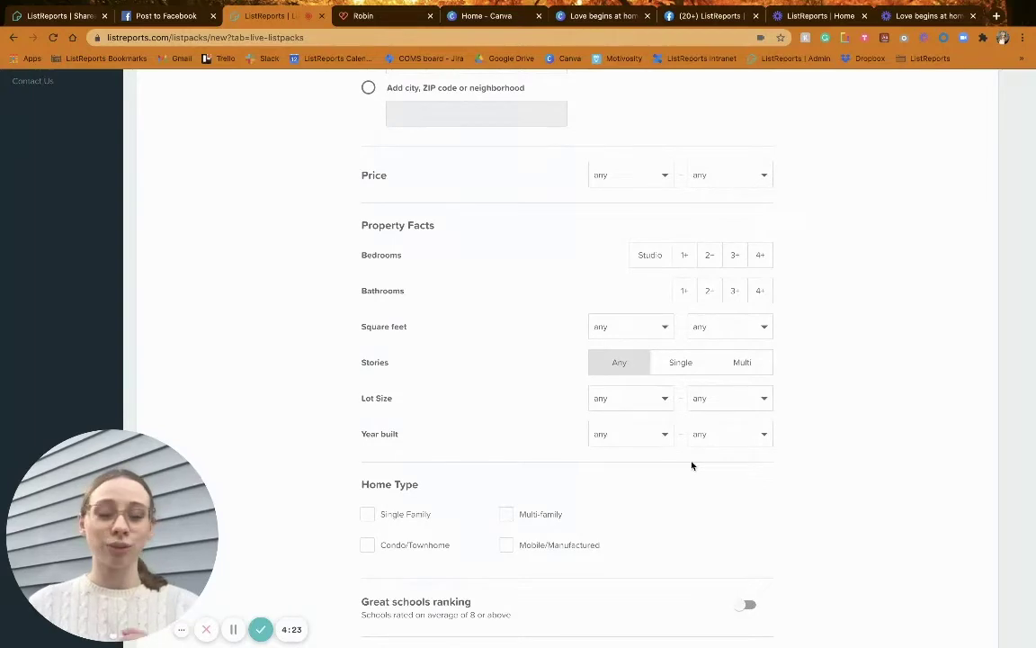
pyautogui.scroll(-2, 692, 465)
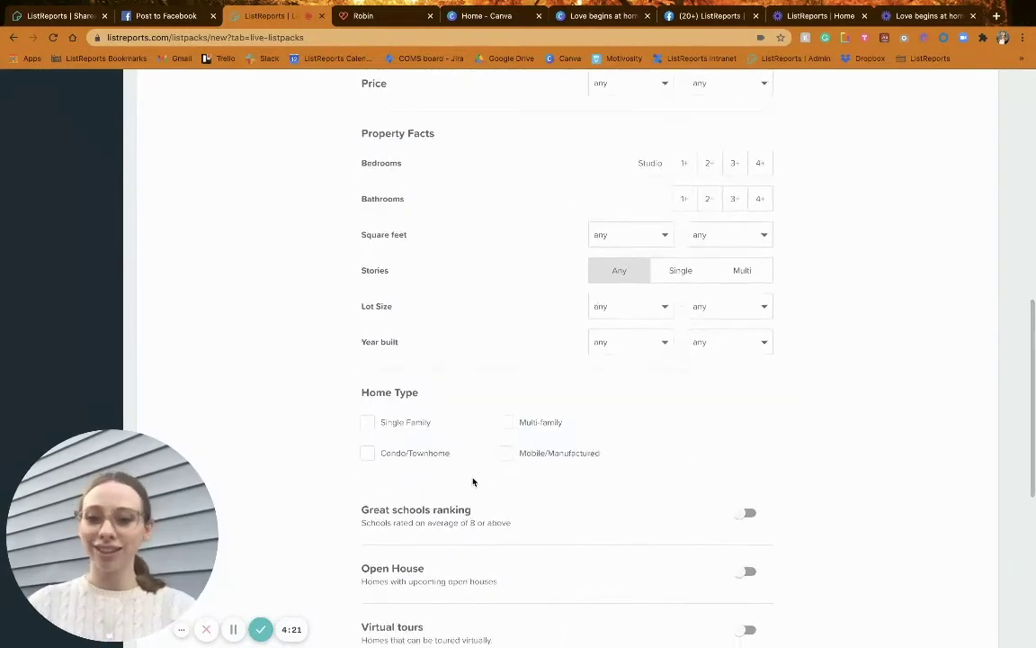
pyautogui.scroll(-3, 474, 481)
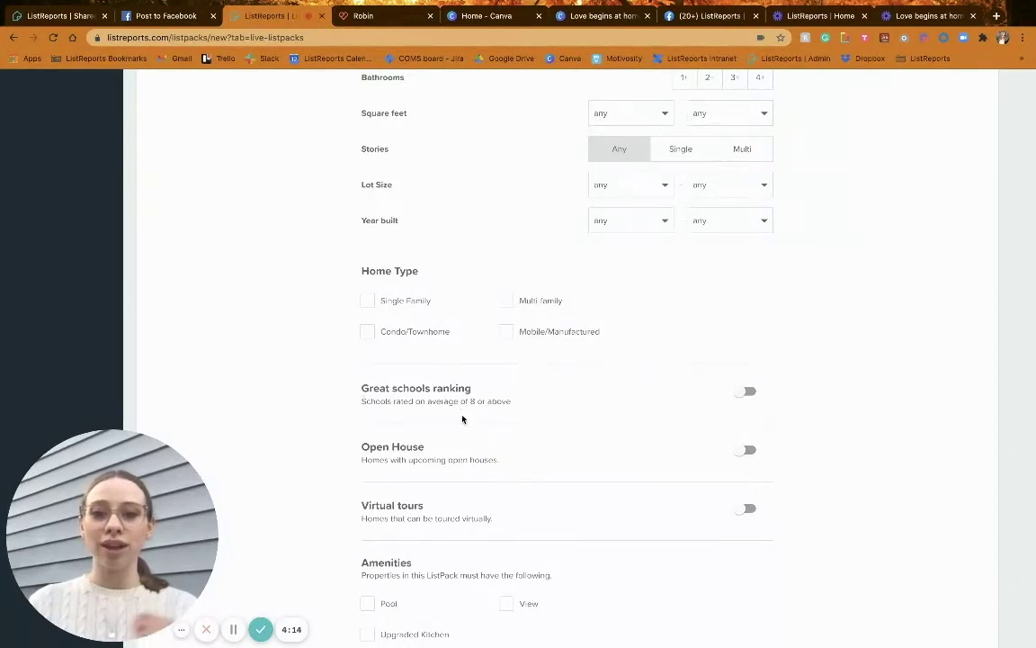
# Enable the Great schools ranking and Virtual tours filters, and create the custom ListPack
pyautogui.click(740, 395)
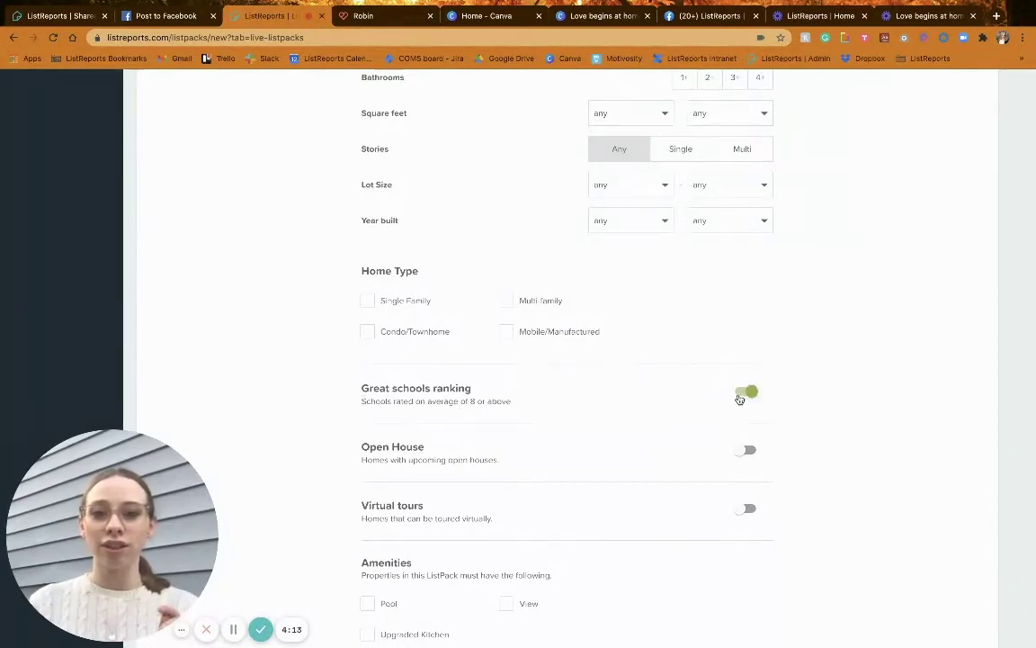
pyautogui.click(743, 514)
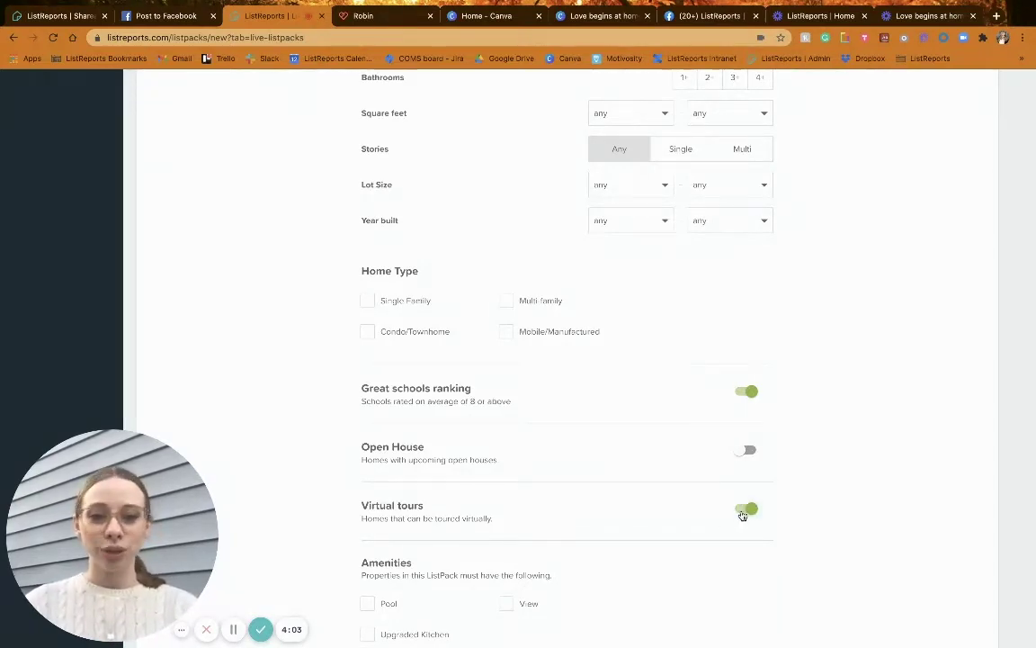
pyautogui.scroll(-3, 743, 513)
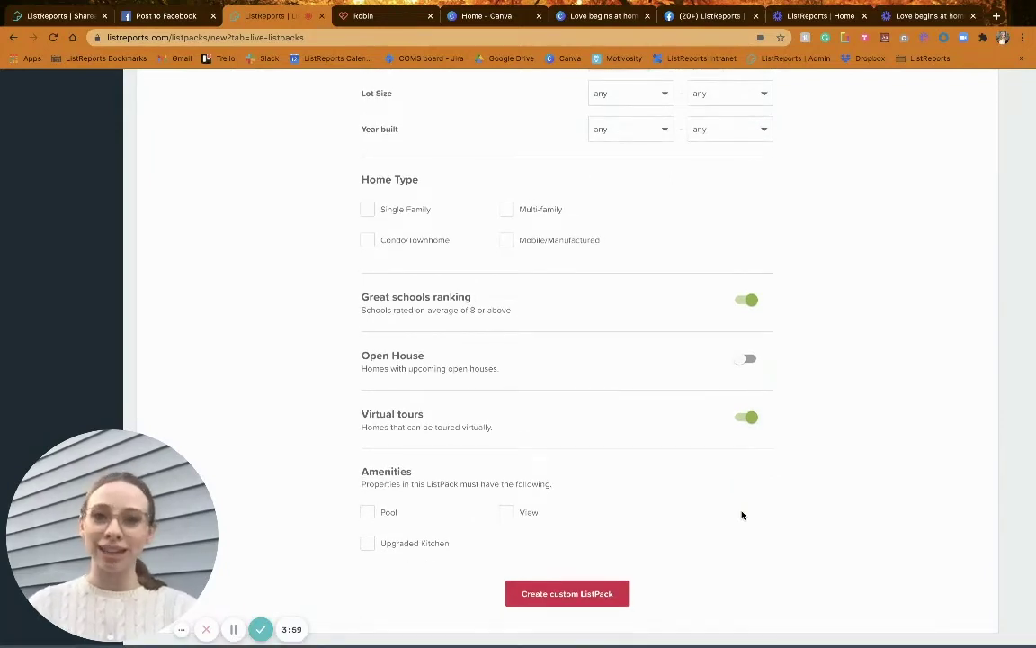
pyautogui.click(578, 594)
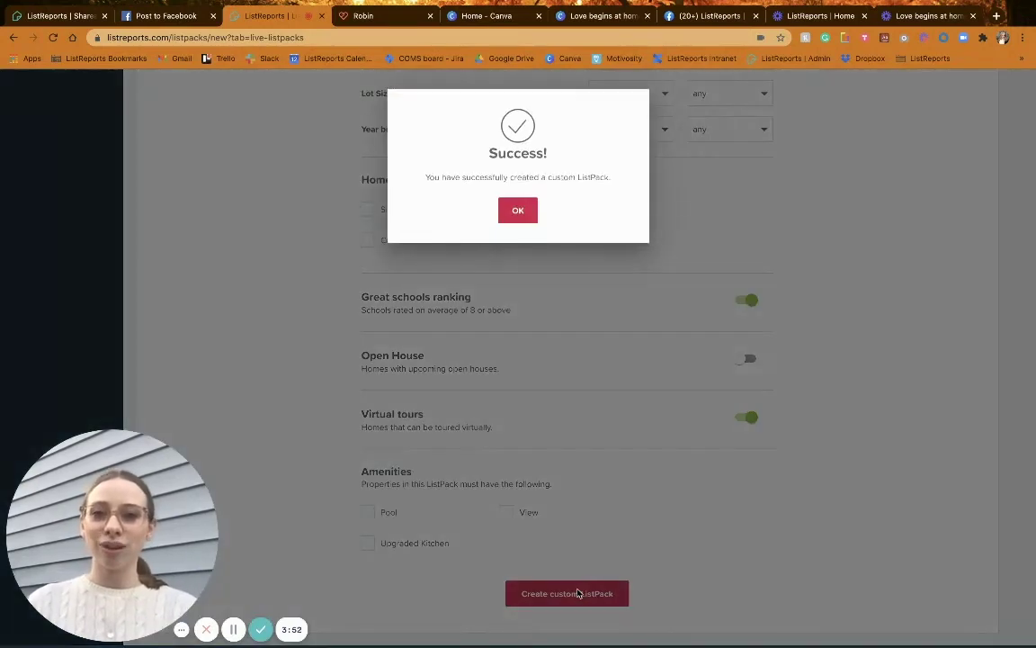
pyautogui.click(519, 212)
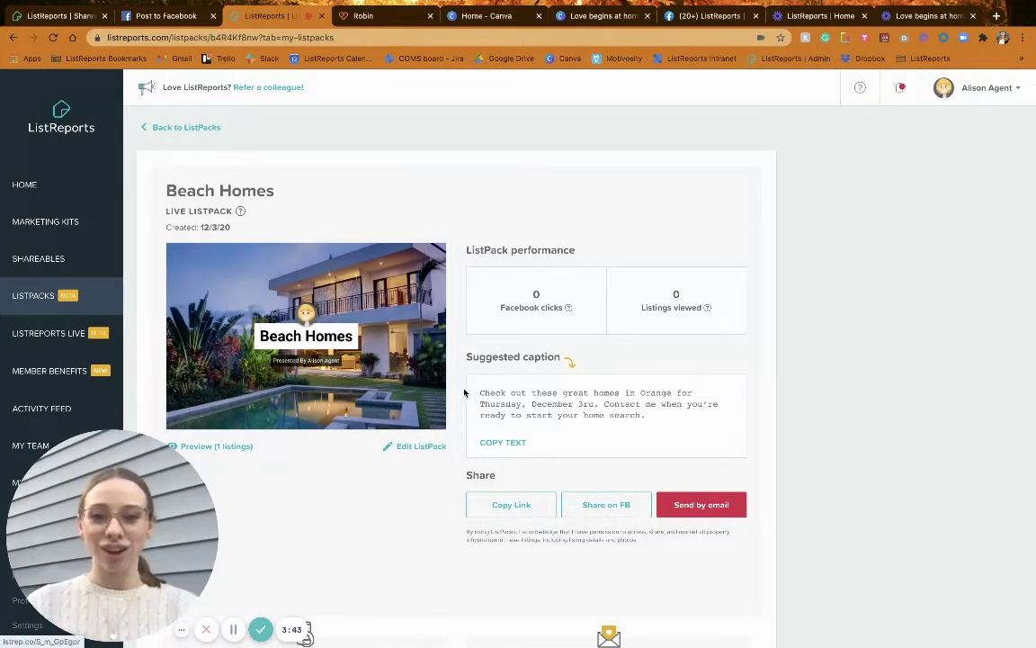
# Preview the Beach Homes ListPack as a buyer and view its homes
pyautogui.click(241, 446)
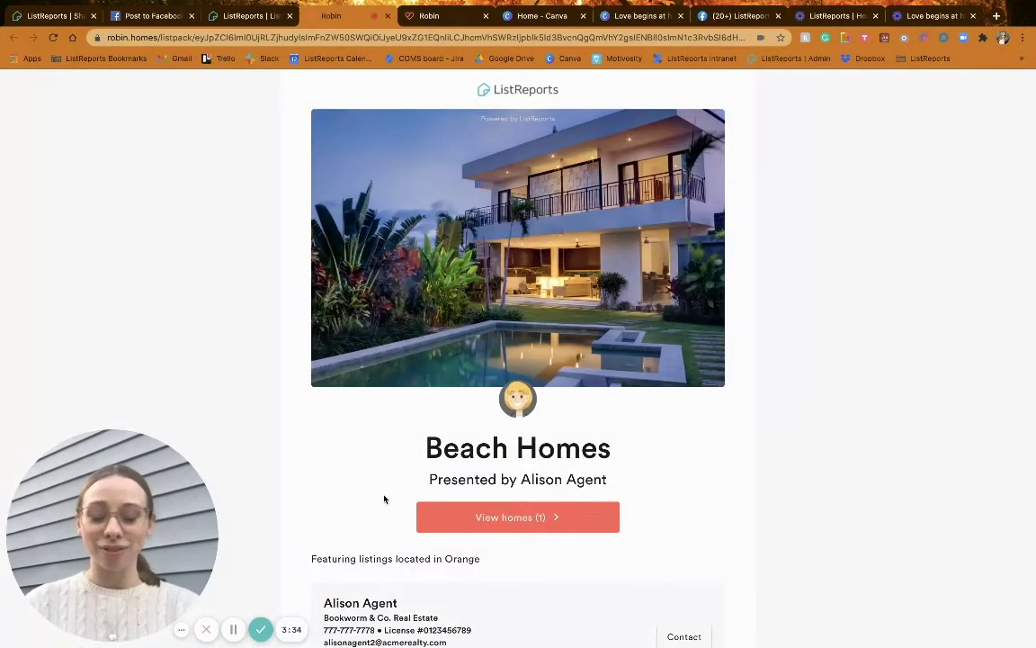
pyautogui.scroll(-2, 450, 498)
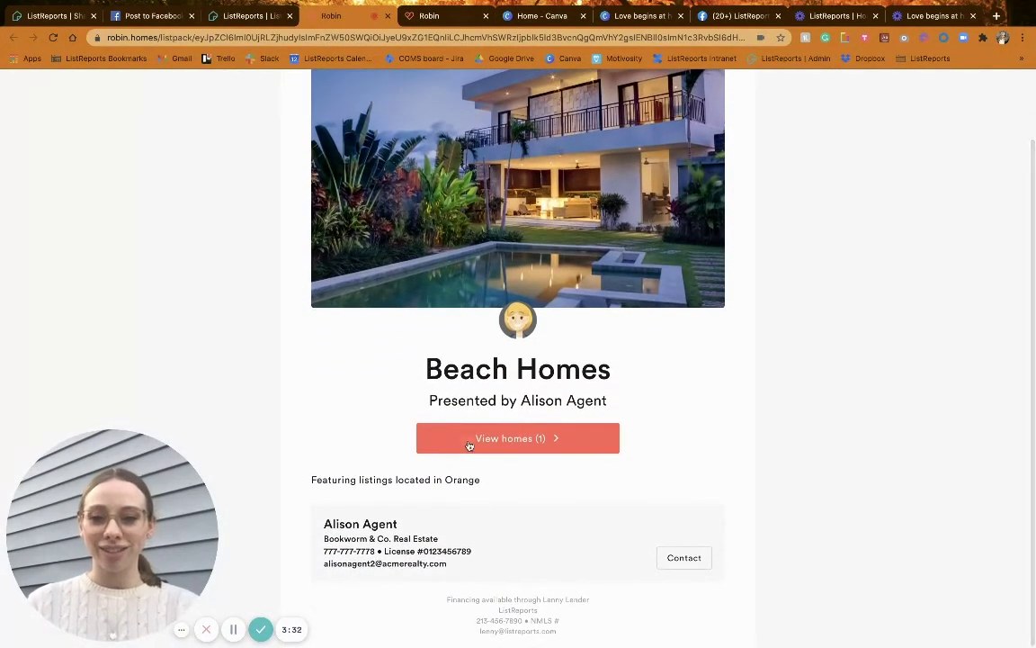
pyautogui.click(465, 445)
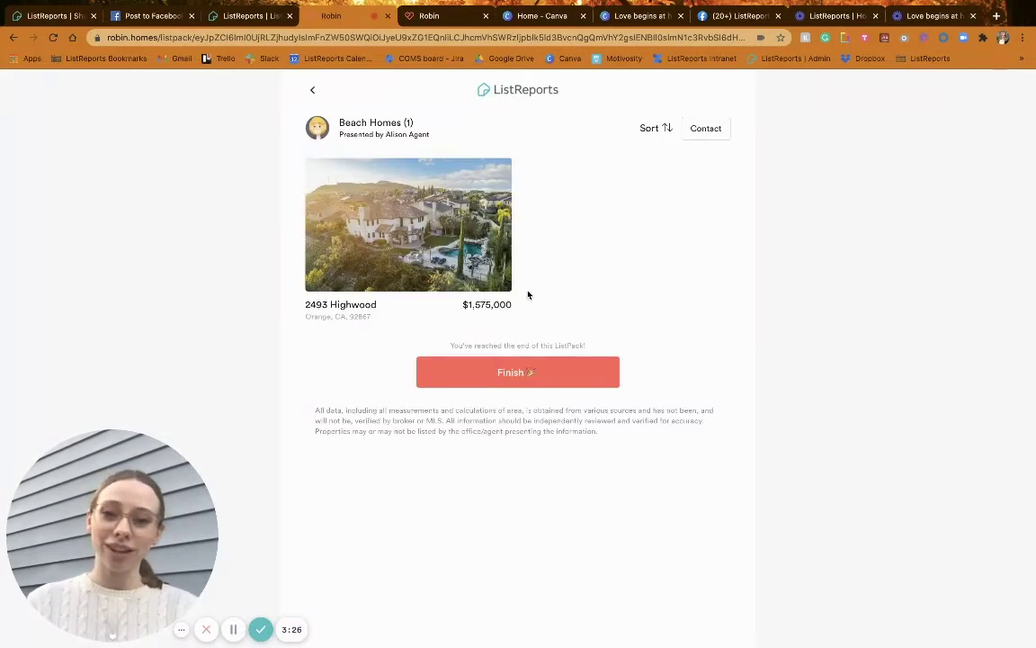
# Finish the Beach Homes buyer preview and examine the agent's contact details and inquiry form on the closing page
pyautogui.click(530, 372)
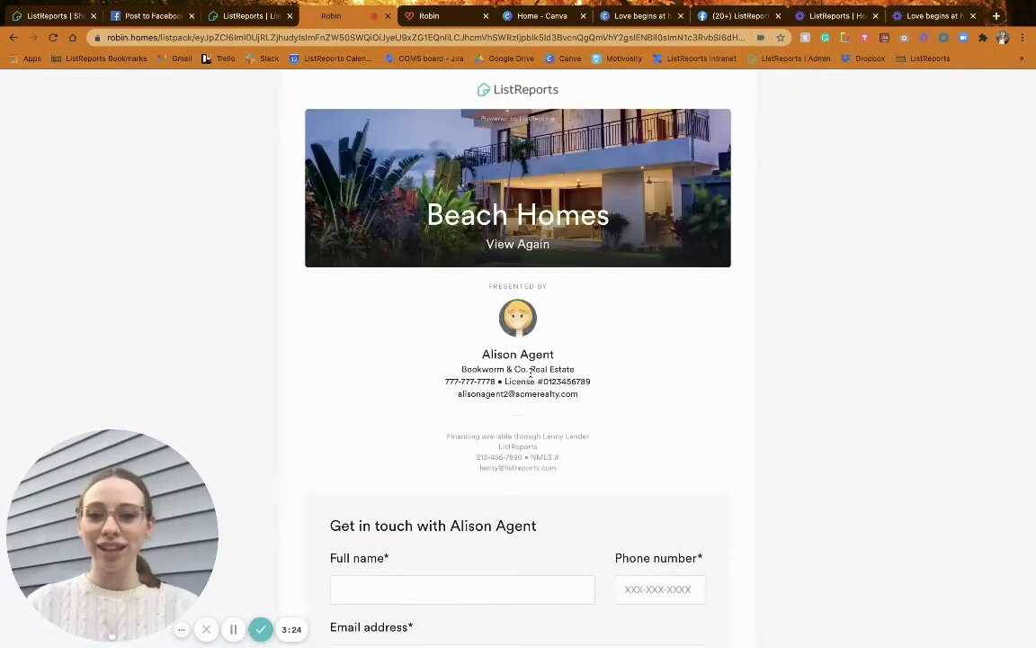
pyautogui.scroll(-3, 530, 372)
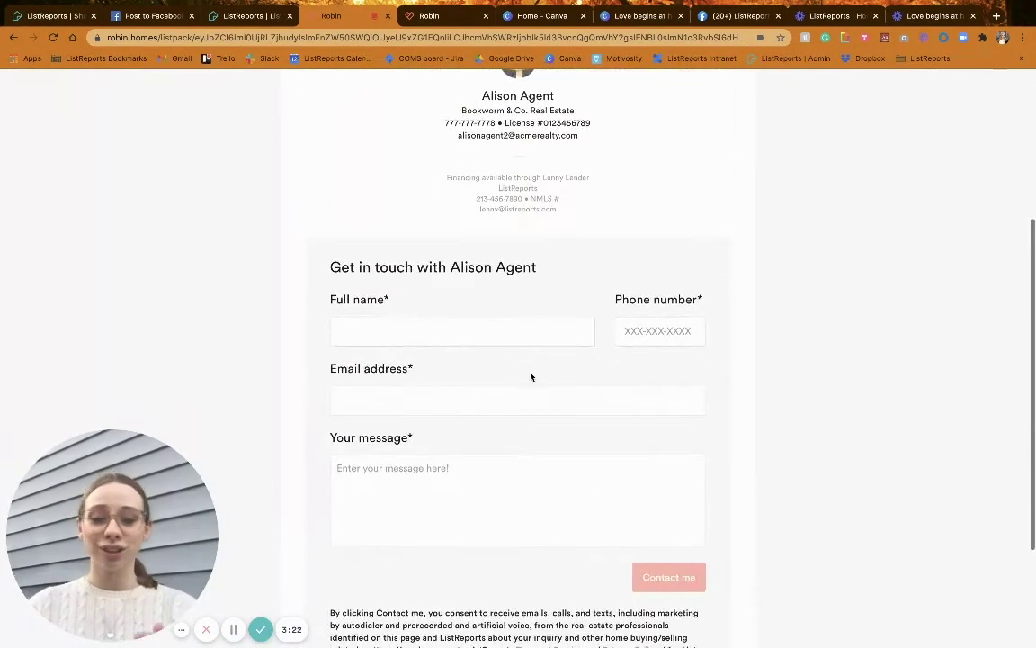
pyautogui.scroll(-1, 530, 377)
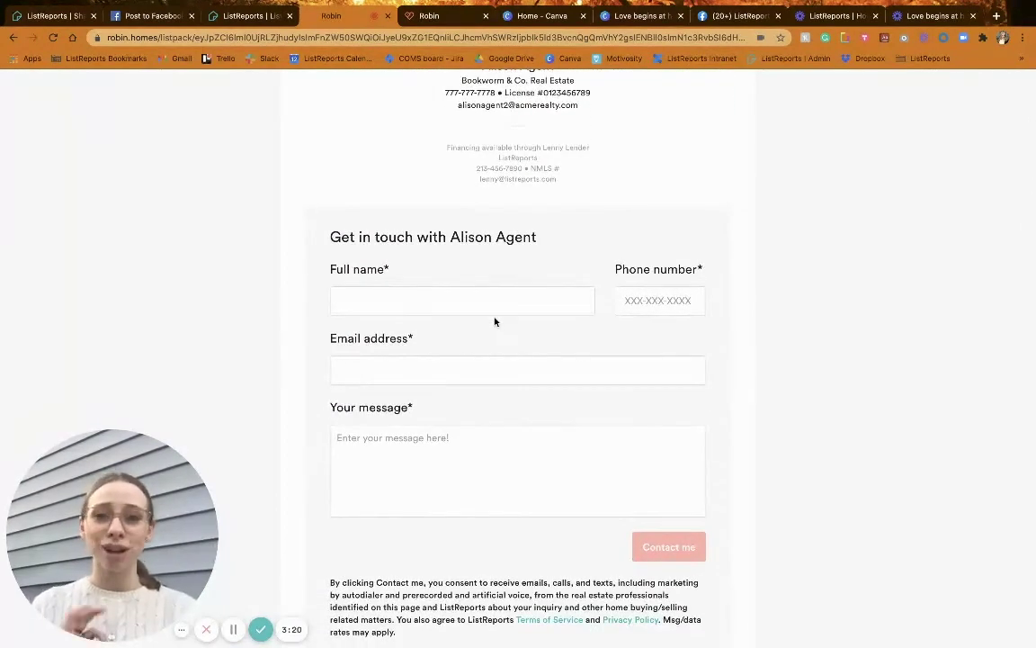
pyautogui.scroll(-1, 494, 321)
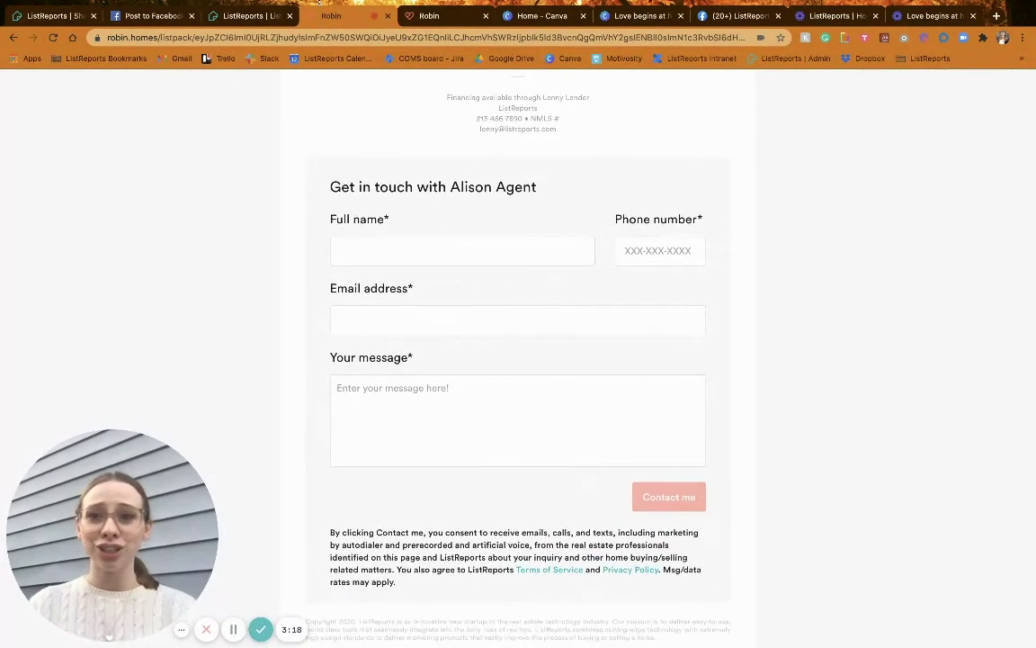
# Return to the ListPacks overview in ListReports and browse the property search listings for Orange, CA
pyautogui.click(251, 16)
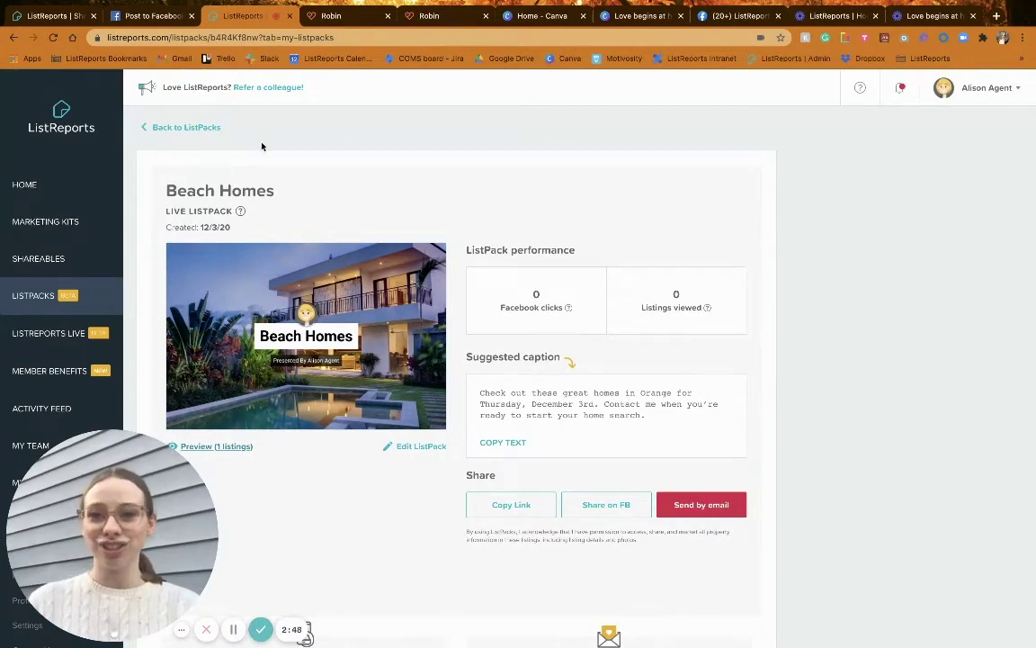
pyautogui.click(214, 128)
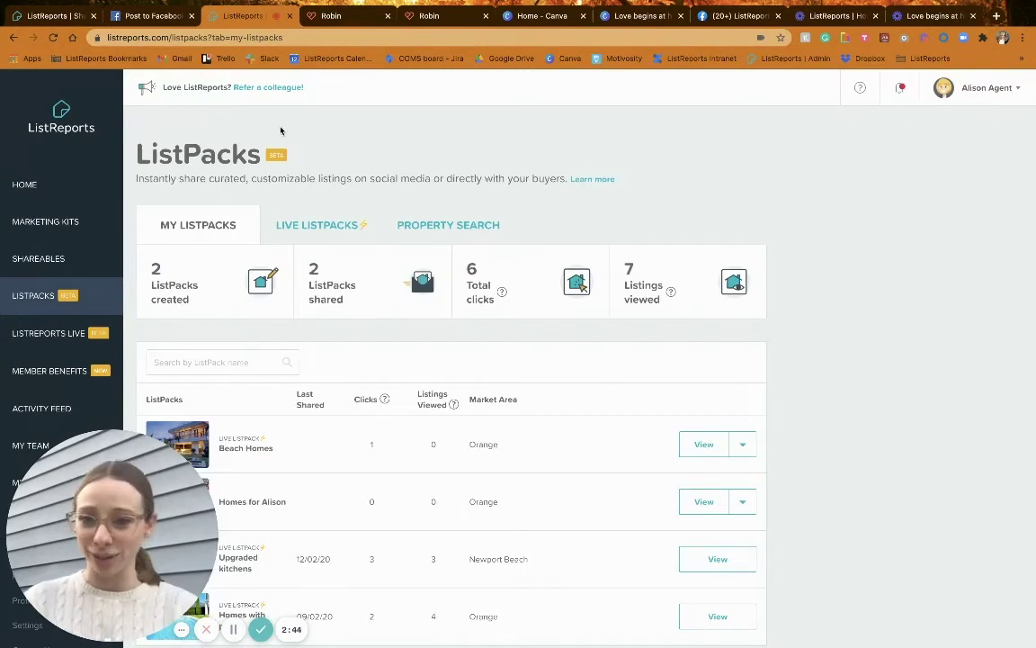
pyautogui.click(481, 223)
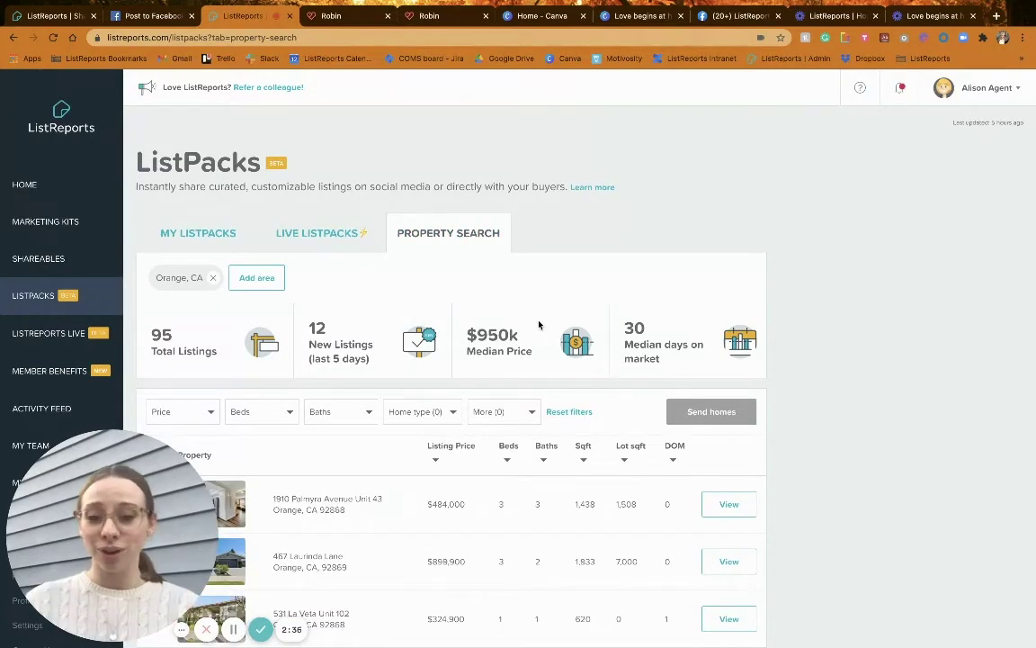
pyautogui.scroll(-3, 517, 365)
pyautogui.scroll(-1, 486, 351)
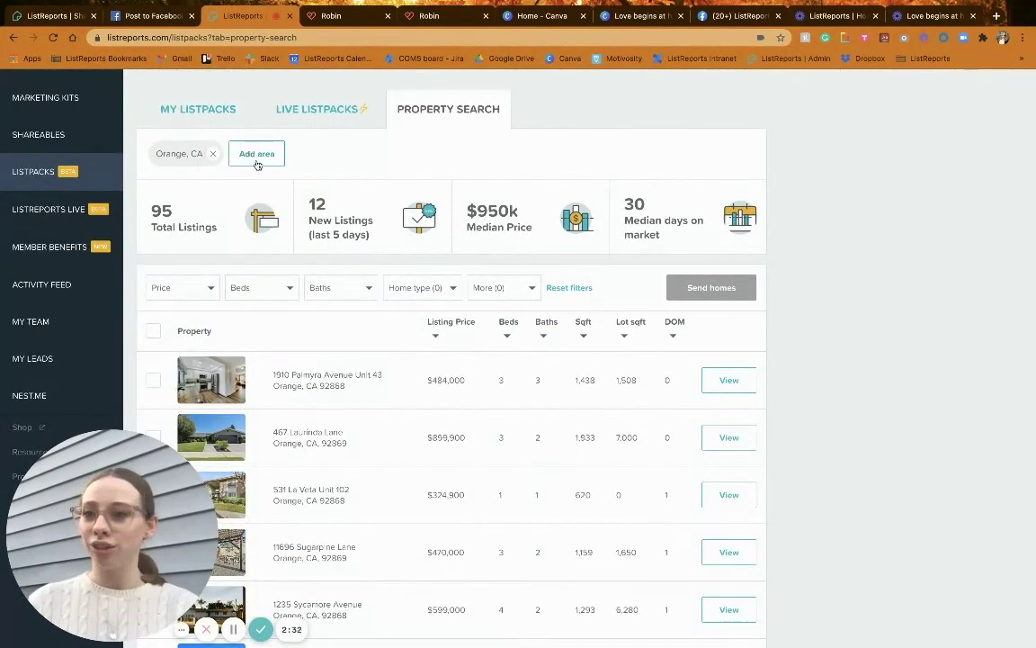
pyautogui.scroll(-4, 241, 346)
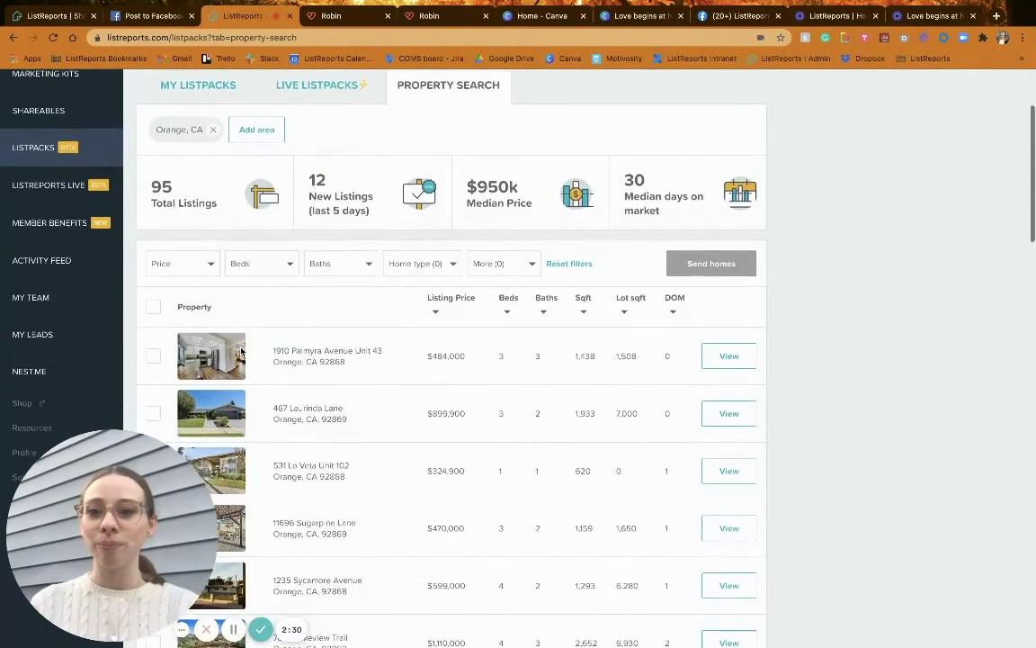
pyautogui.scroll(-1, 241, 351)
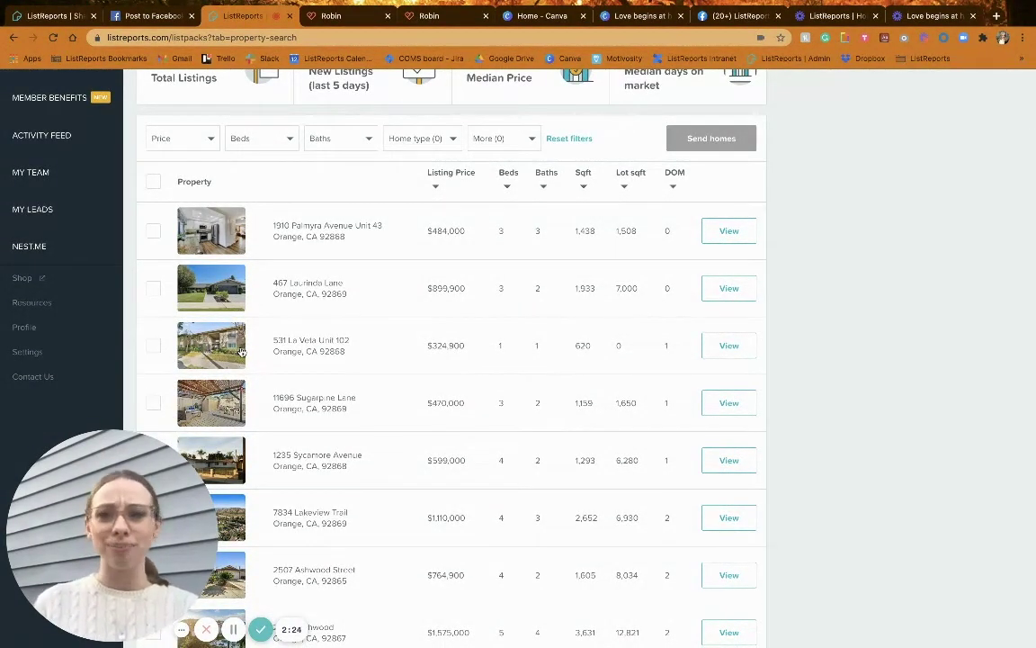
# Select the $484,000, $470,000 and $998,000 homes in the Orange, CA listings for a new ListPack
pyautogui.click(153, 231)
pyautogui.scroll(-3, 157, 256)
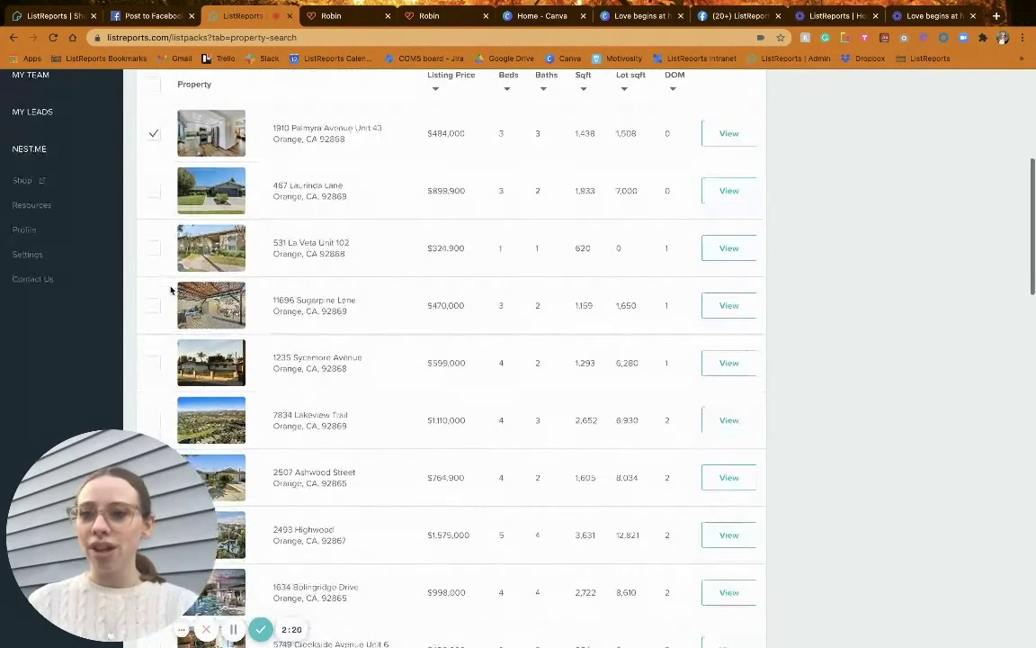
pyautogui.click(154, 305)
pyautogui.scroll(-2, 185, 356)
pyautogui.scroll(-5, 185, 359)
pyautogui.click(154, 361)
pyautogui.scroll(5, 644, 355)
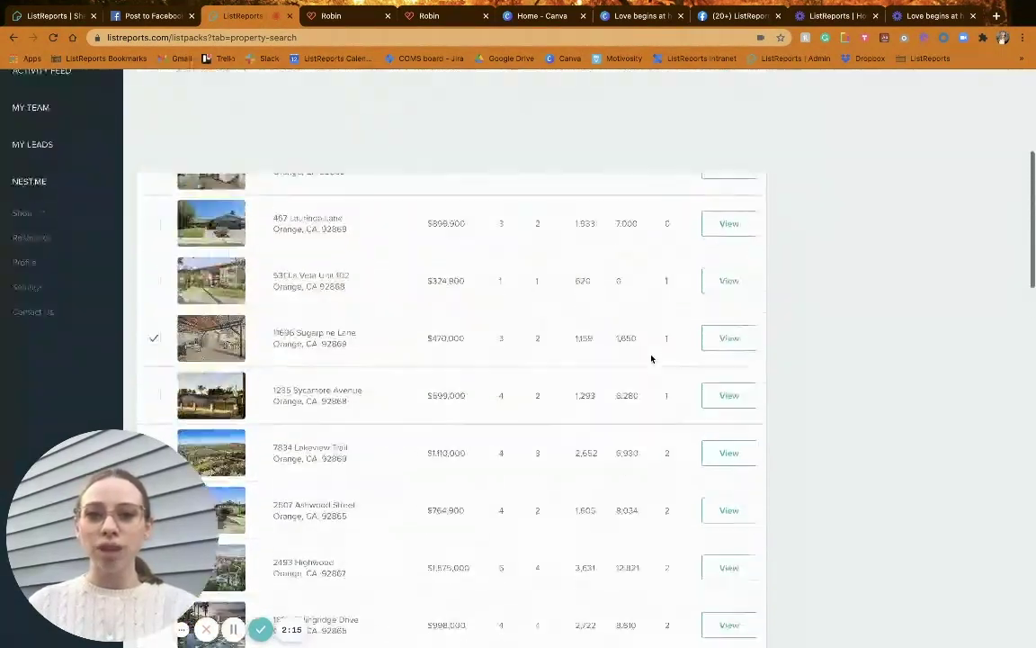
pyautogui.scroll(5, 652, 359)
# Start a ListPack from the three selected homes, name it "Homes for" plus the buyer's first name, and close it without creating it
pyautogui.click(727, 252)
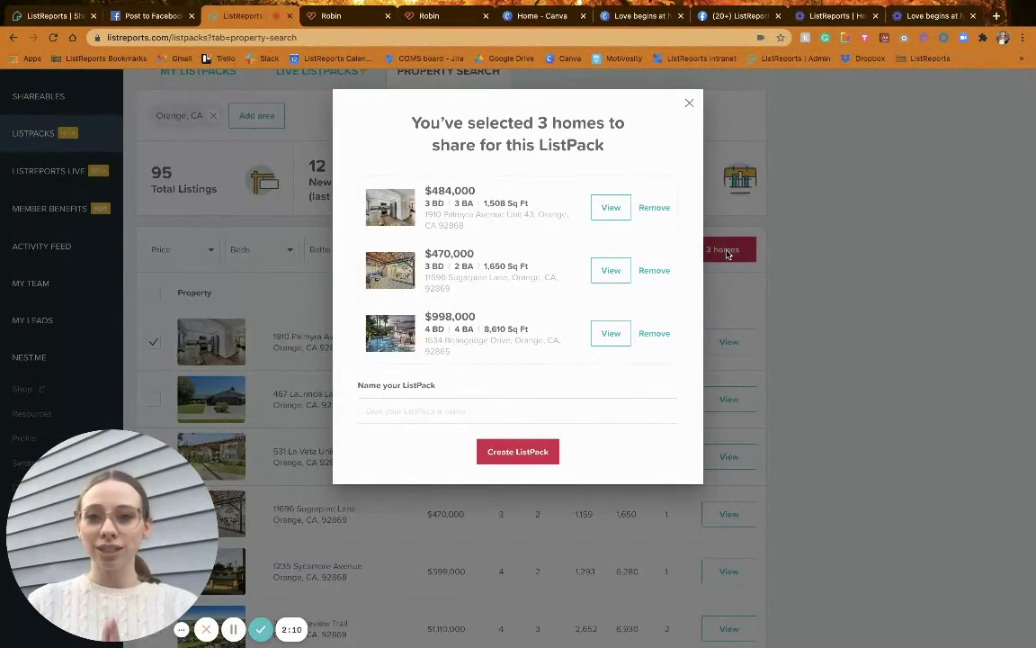
pyautogui.click(367, 412)
pyautogui.write('Homes fo')
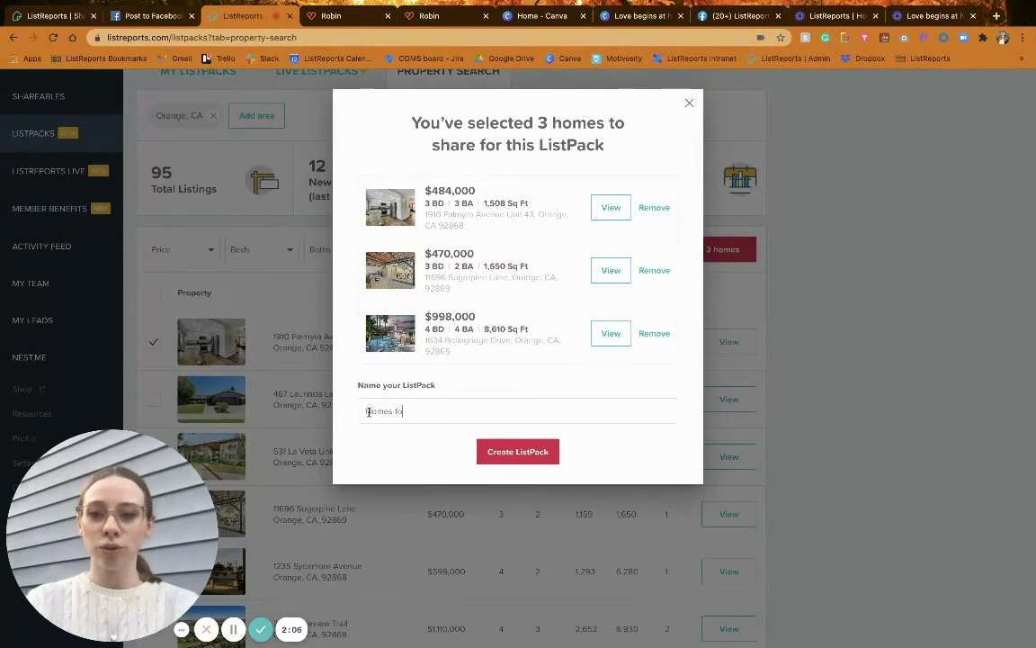
pyautogui.write('r Brittany')
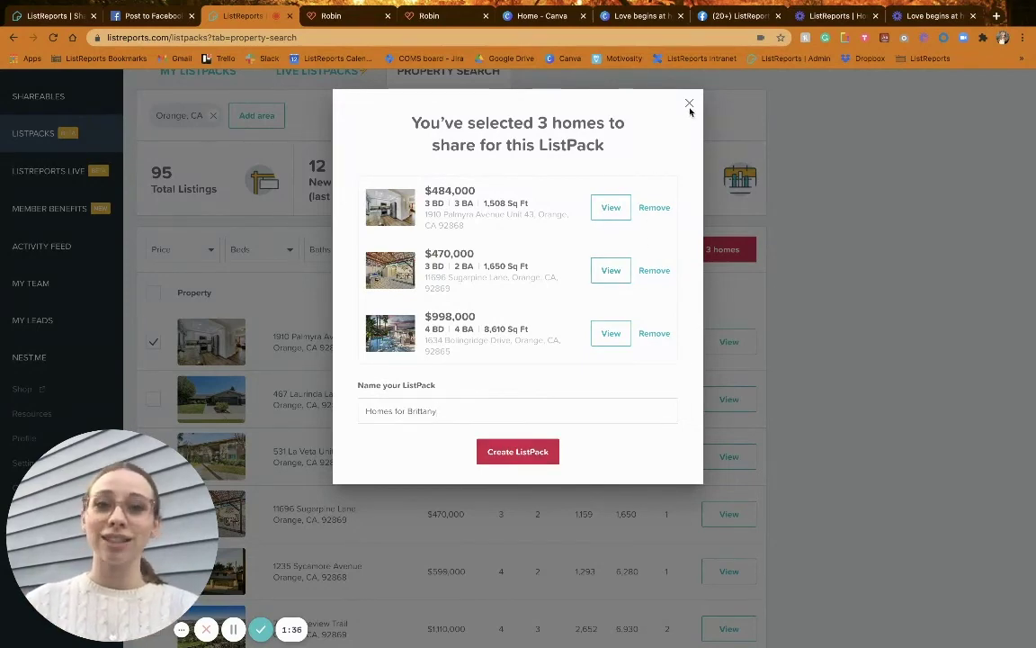
pyautogui.click(690, 107)
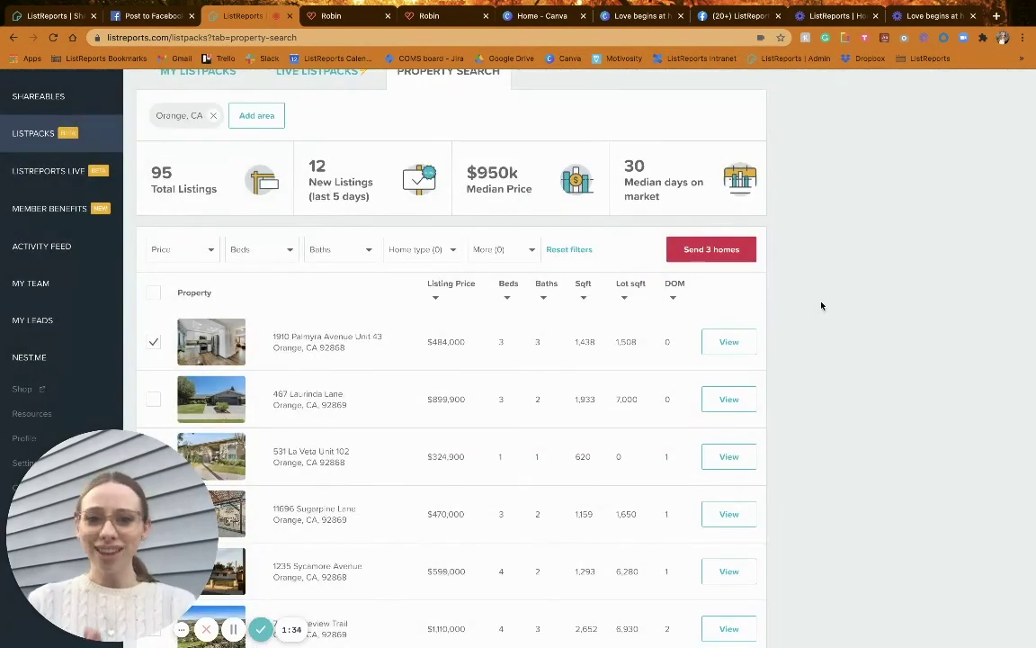
pyautogui.scroll(1, 821, 304)
pyautogui.scroll(2, 821, 306)
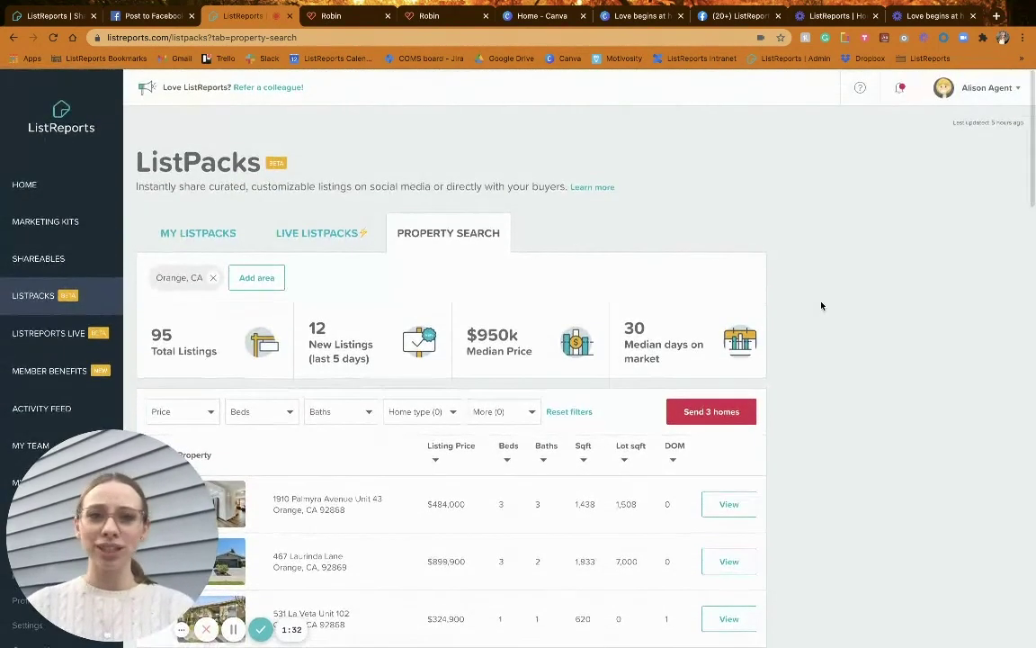